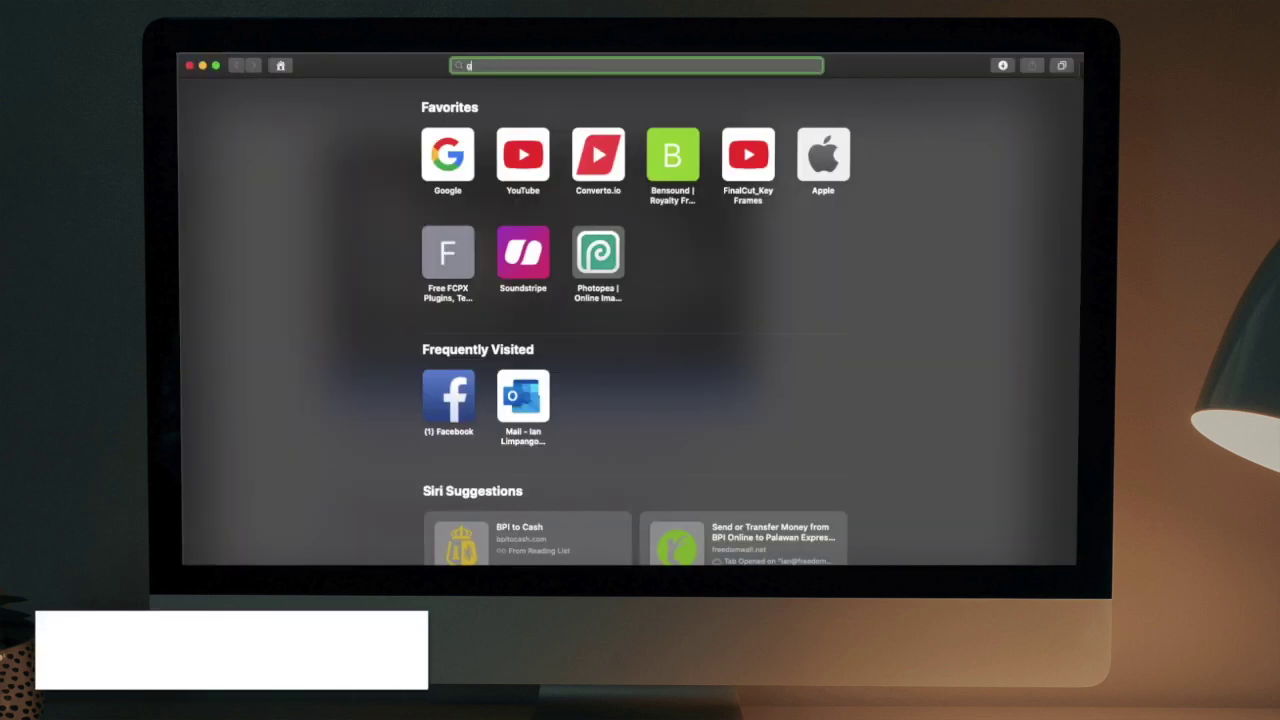
Load gmail.com and sign in with the saved account password to reach the inbox
type("mail.com/")
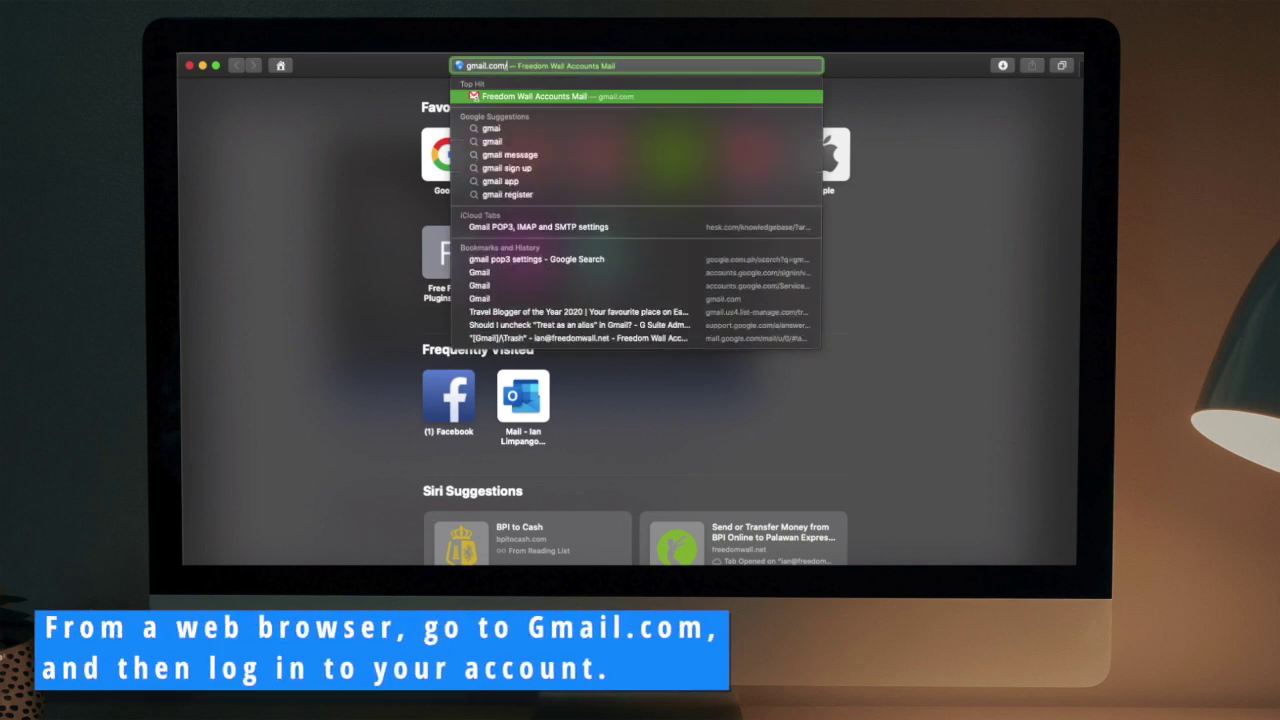
key("Return")
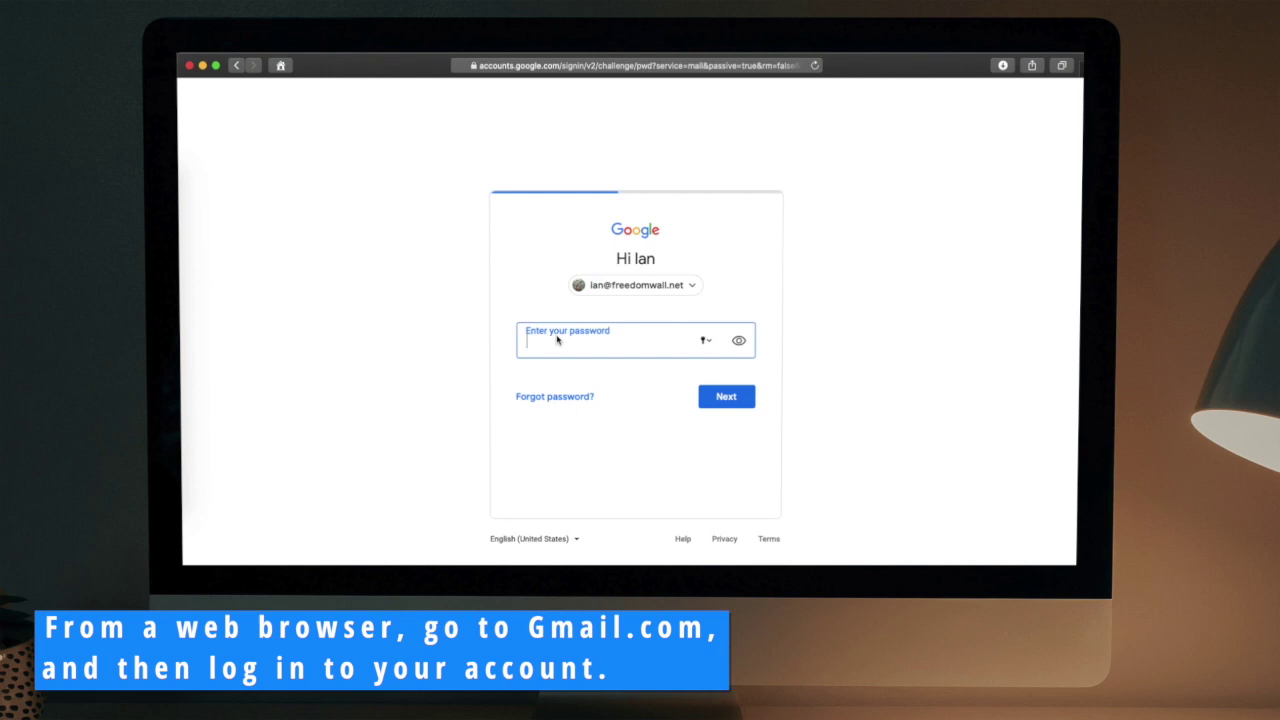
left_click(557, 340)
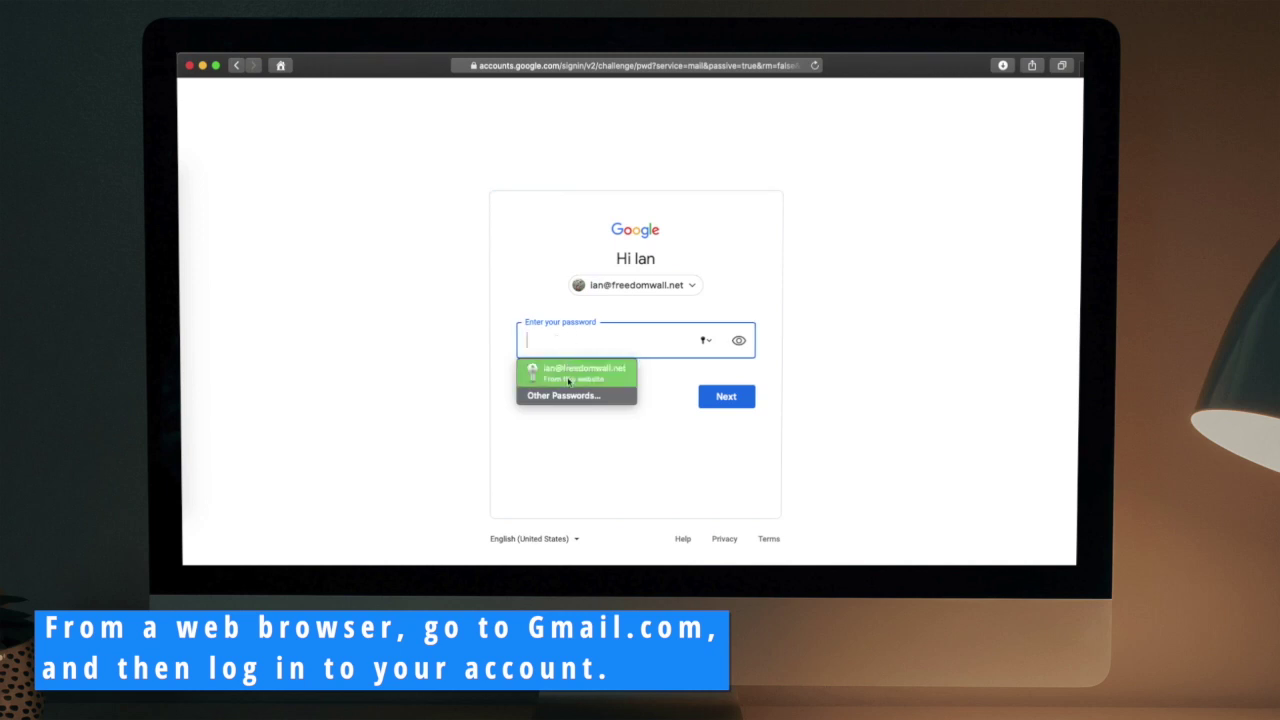
left_click(569, 378)
left_click(735, 399)
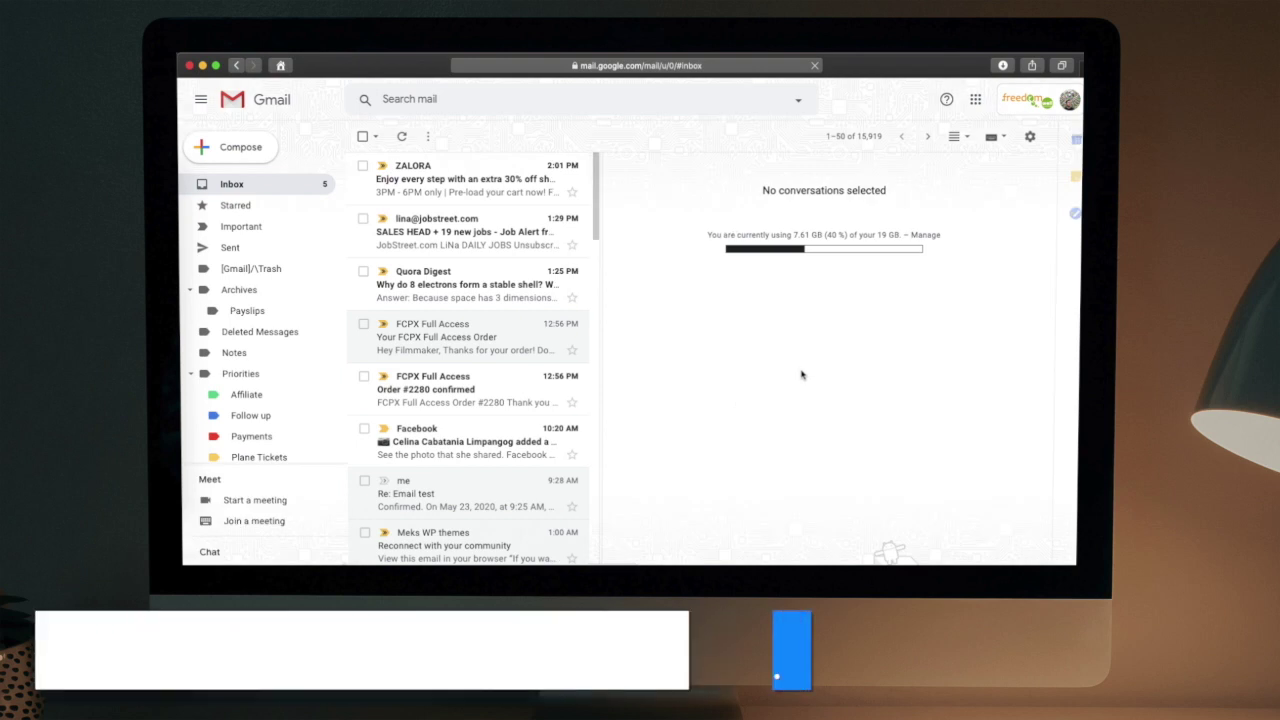
Go to Settings > Accounts and start adding another address under Send mail as
left_click(1033, 140)
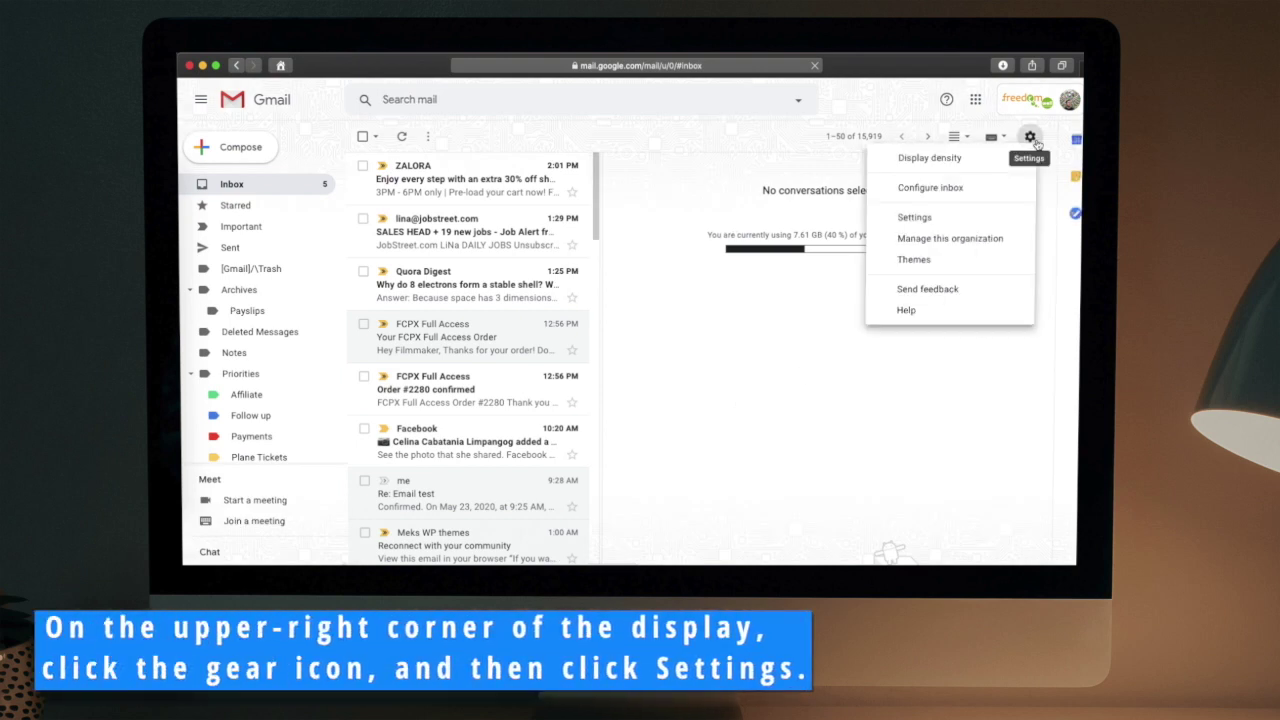
left_click(955, 219)
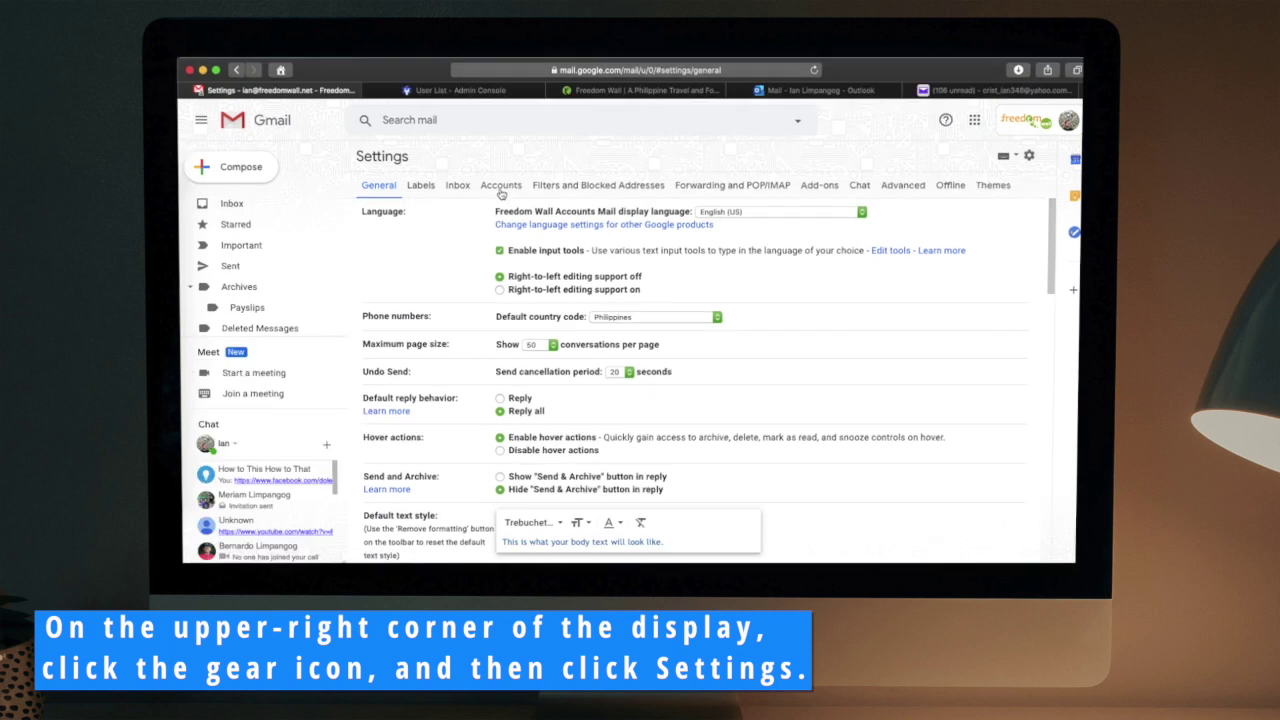
left_click(501, 186)
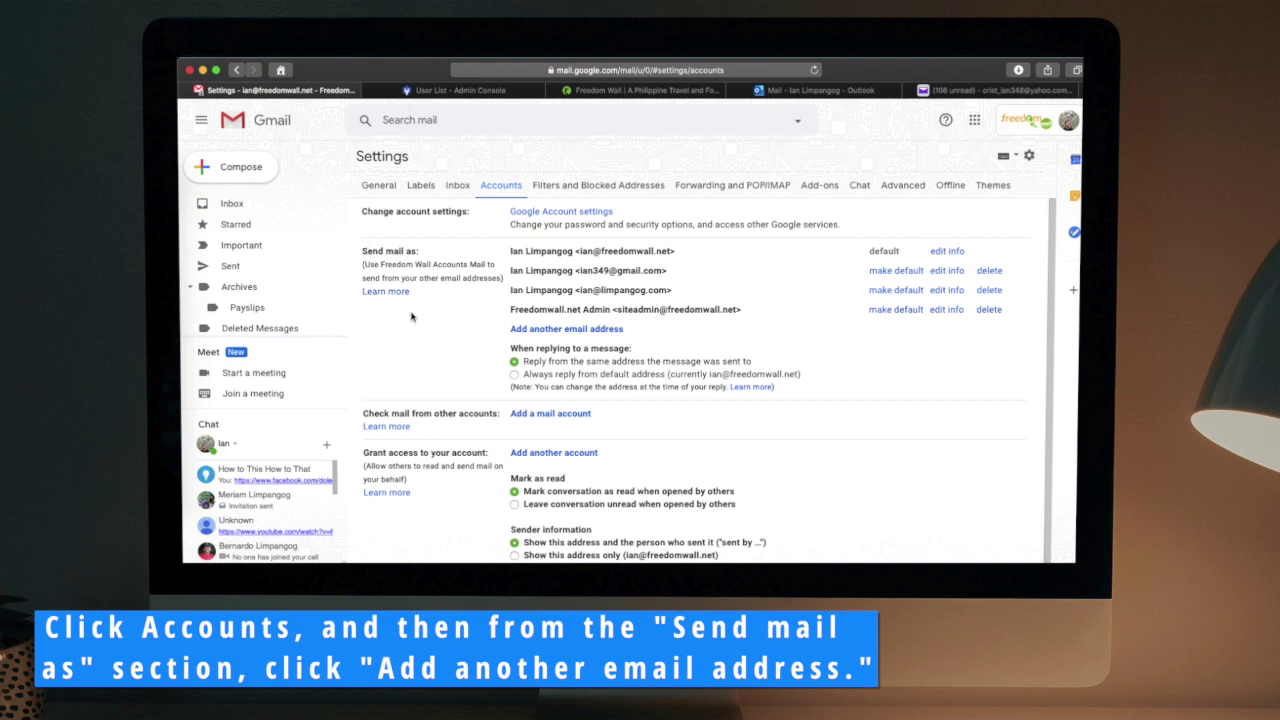
left_click(567, 330)
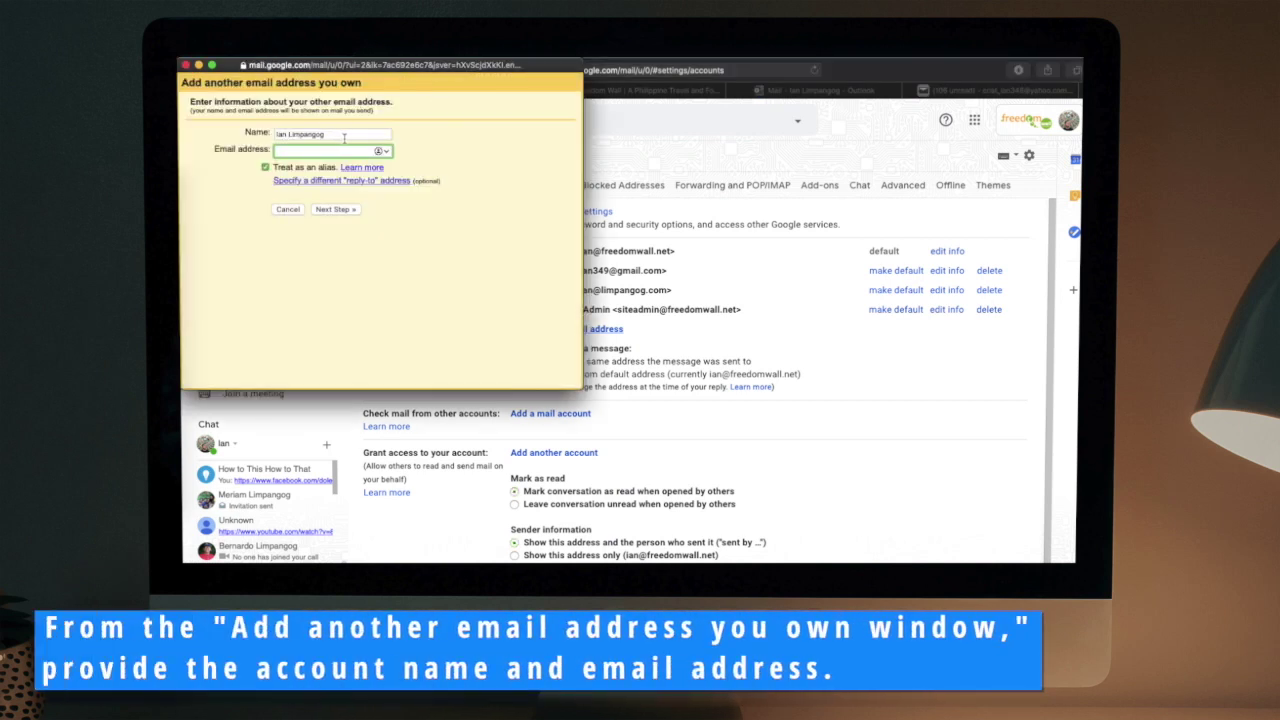
Rename the sender to 'My Yahoo Account' and enter the Yahoo e-mail address, keeping Treat as an alias
left_click_drag(363, 73, 429, 148)
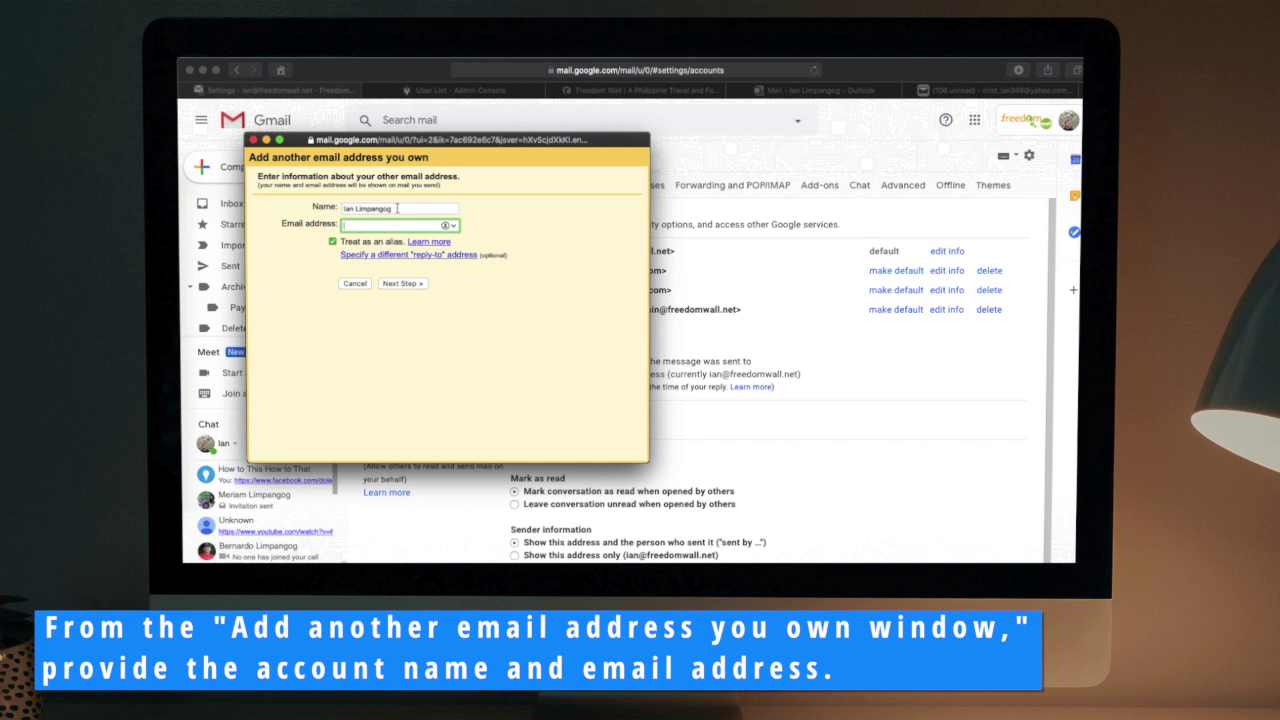
left_click(397, 208)
left_click_drag(397, 208, 314, 200)
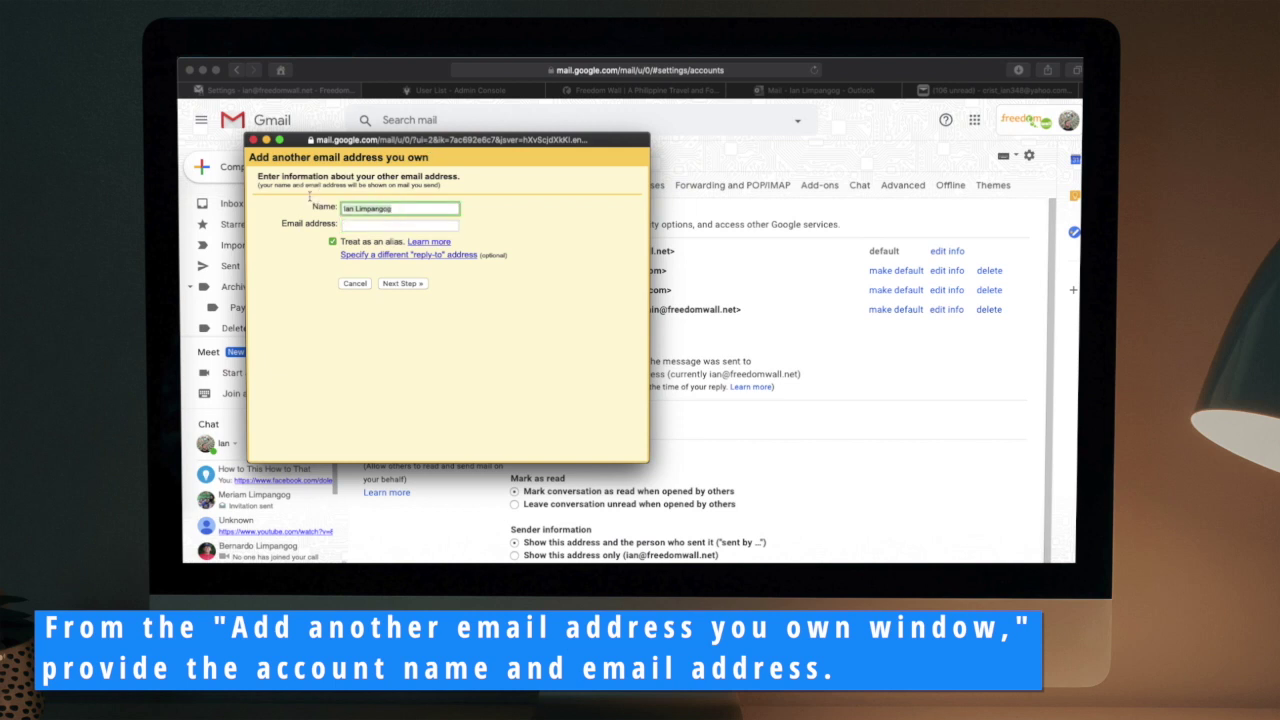
type("My Yahoo Account")
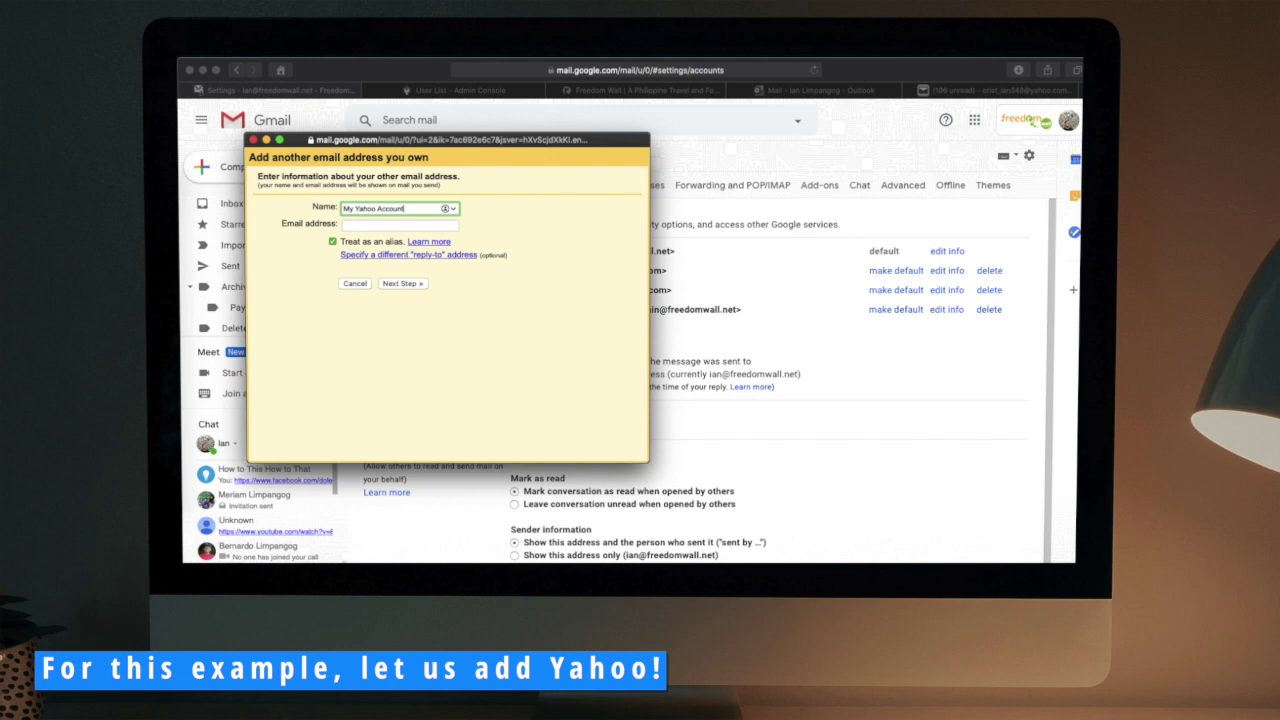
left_click(371, 226)
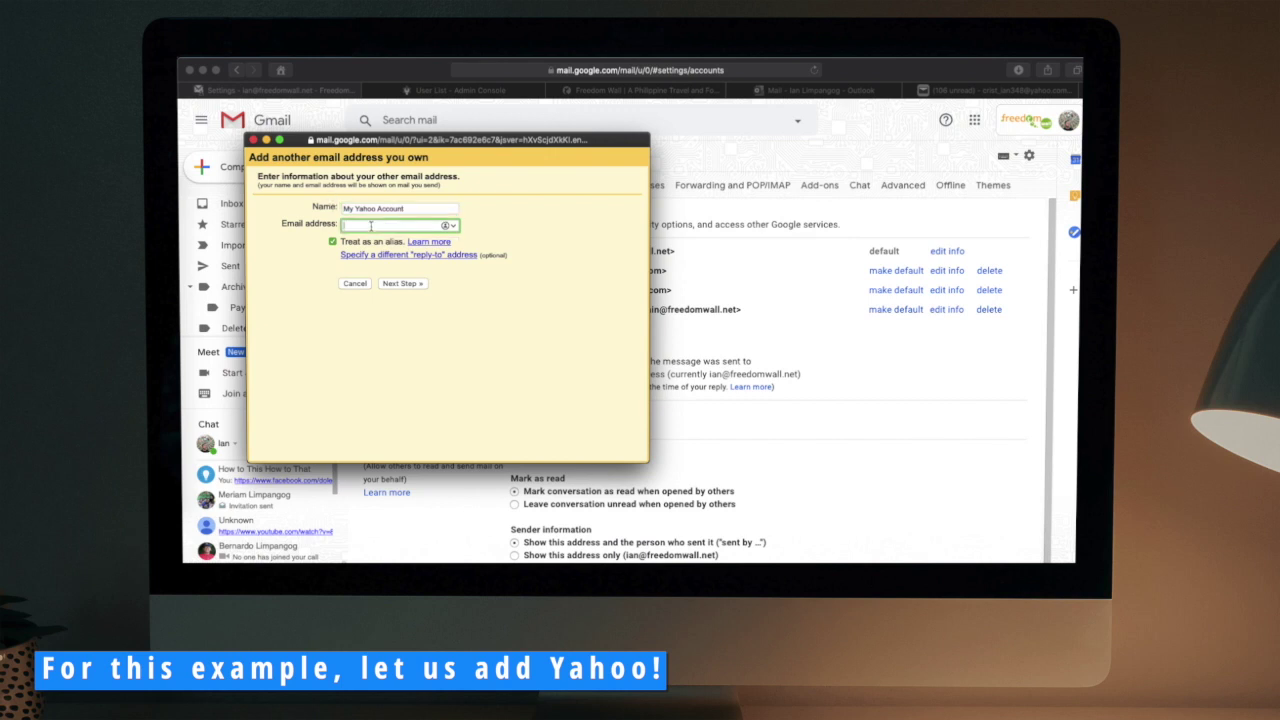
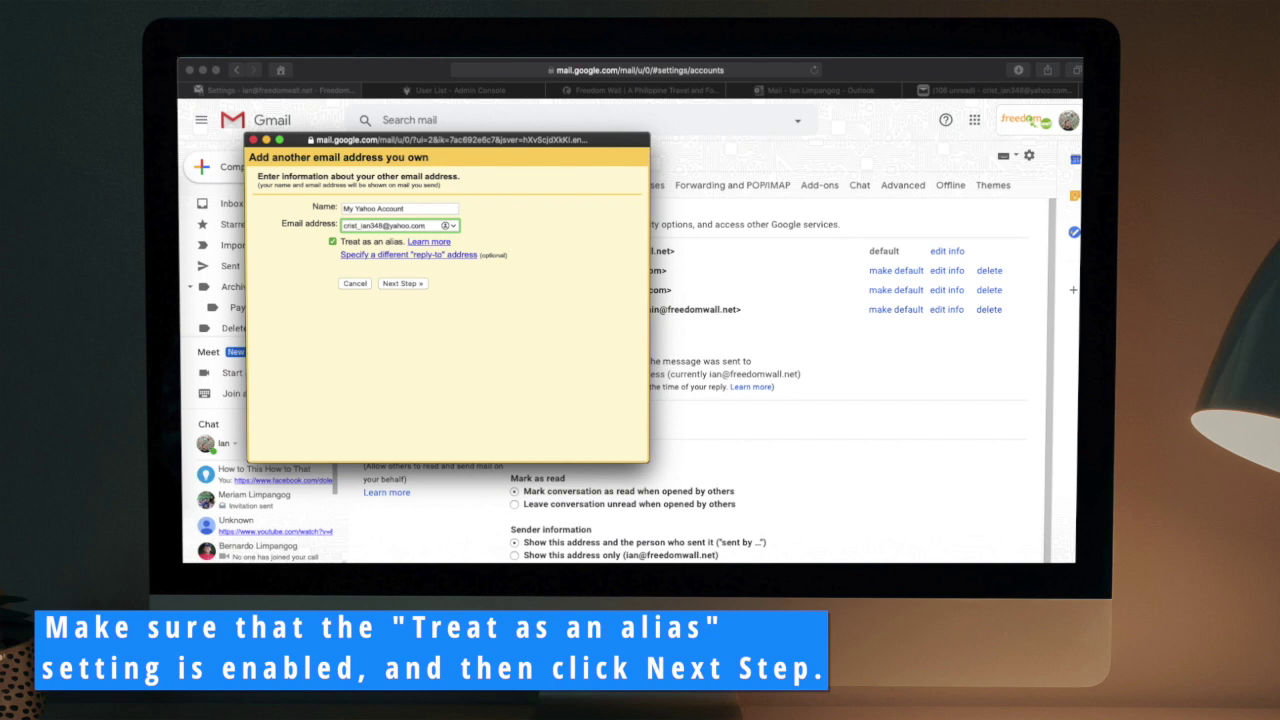
left_click(484, 228)
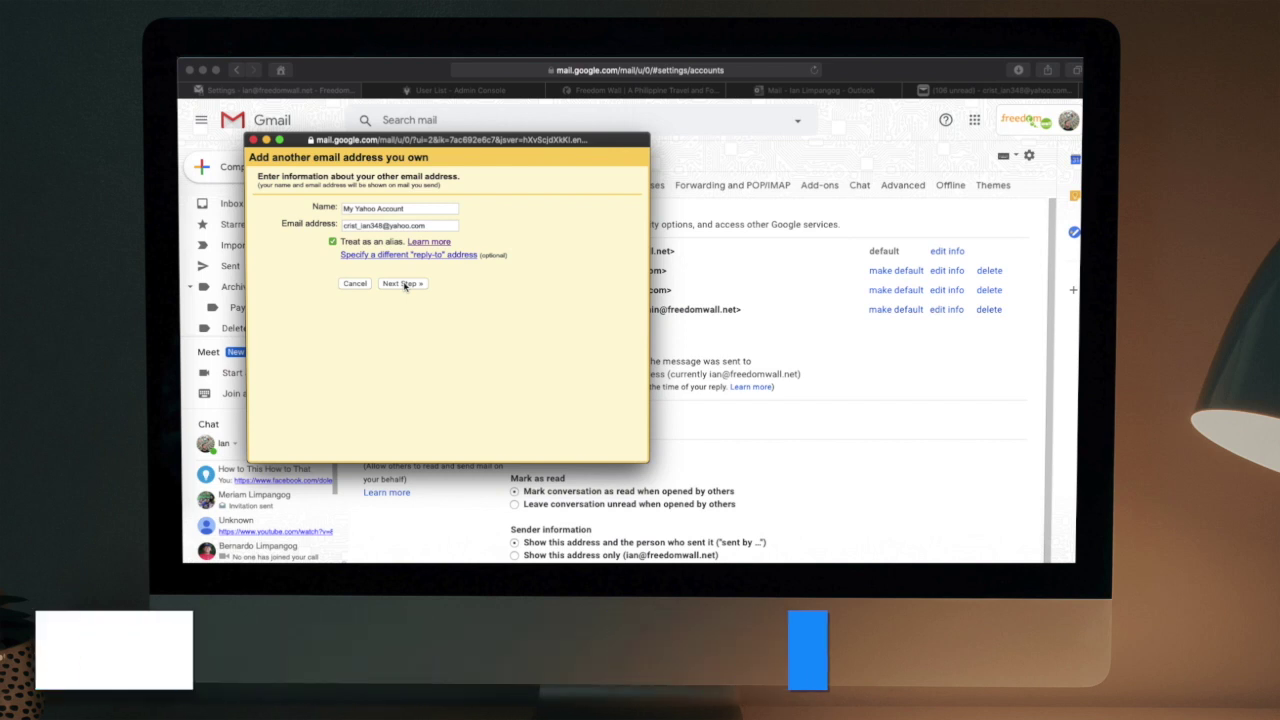
On the SMTP step, complete the username with the full Yahoo address, begin the password, then switch to Yahoo Mail
left_click(403, 284)
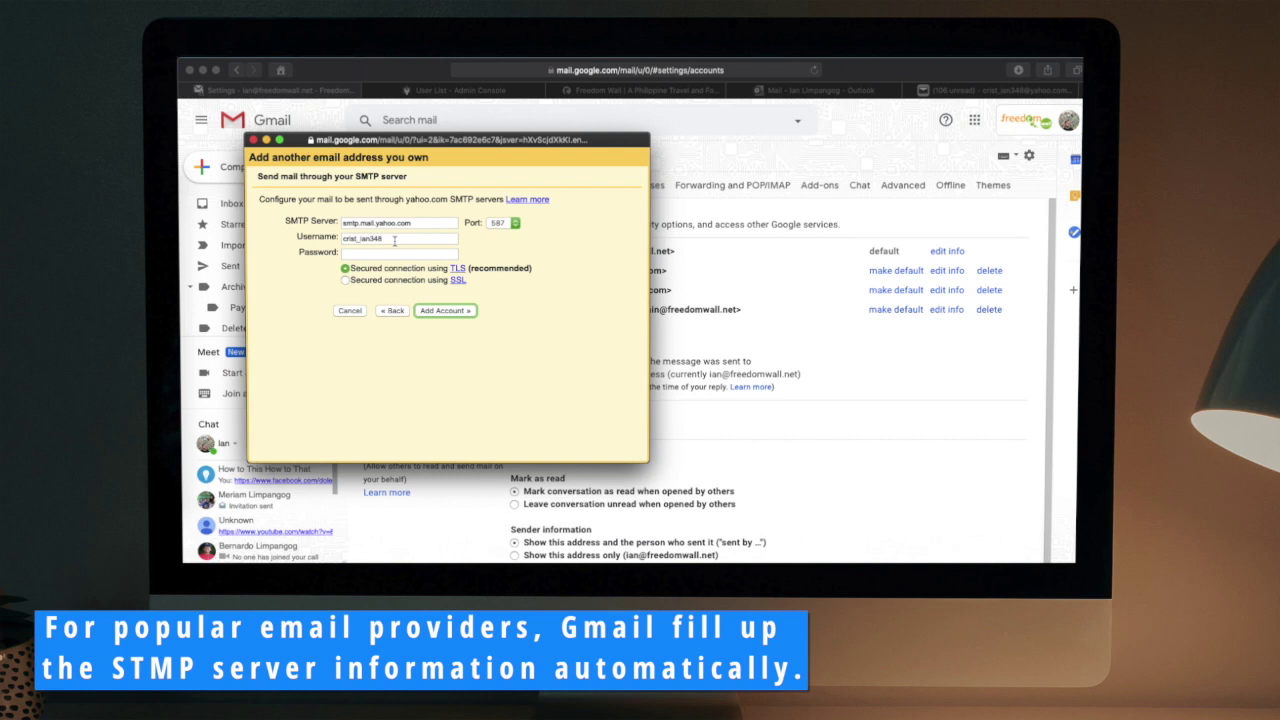
left_click(395, 240)
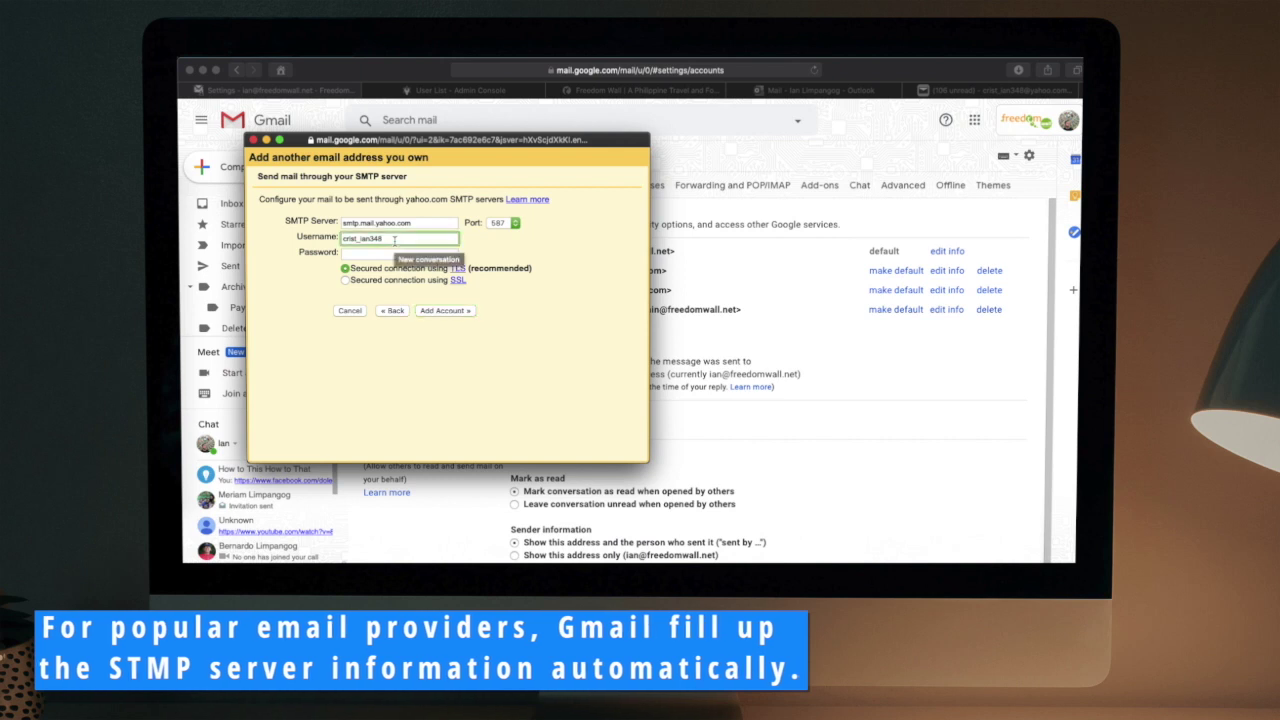
type("@yahoo.com")
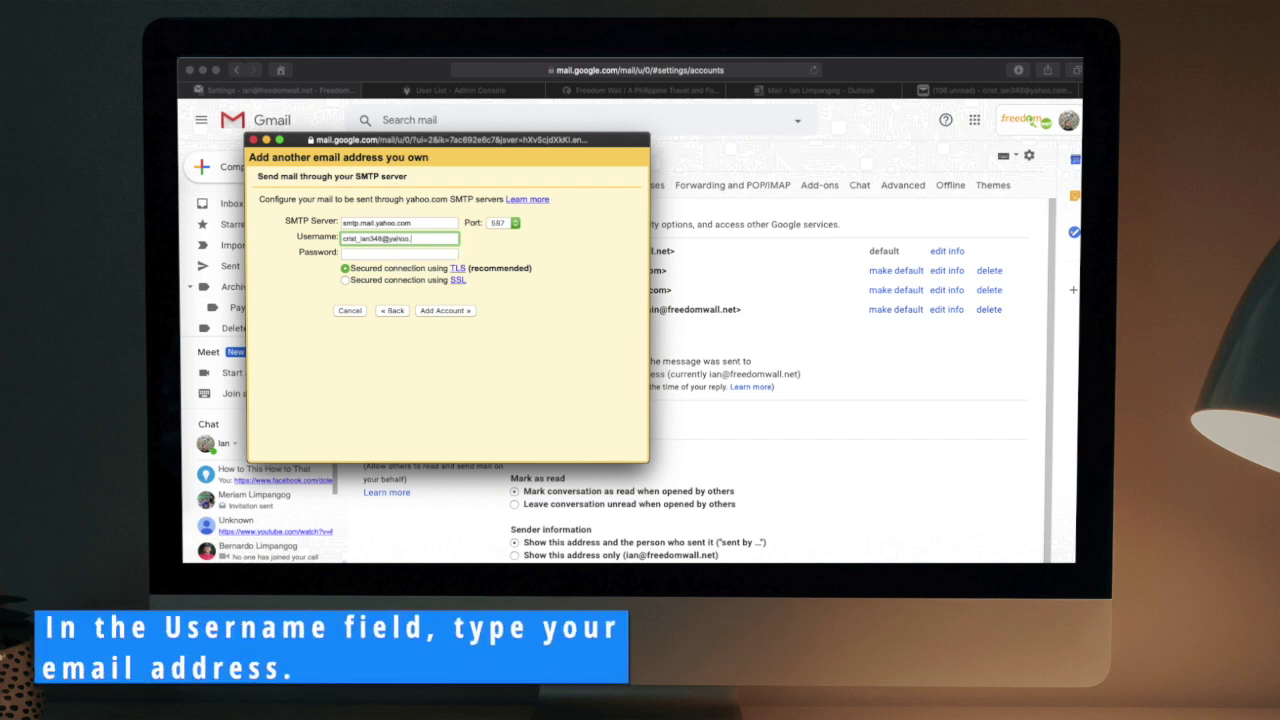
left_click(398, 253)
type("•••")
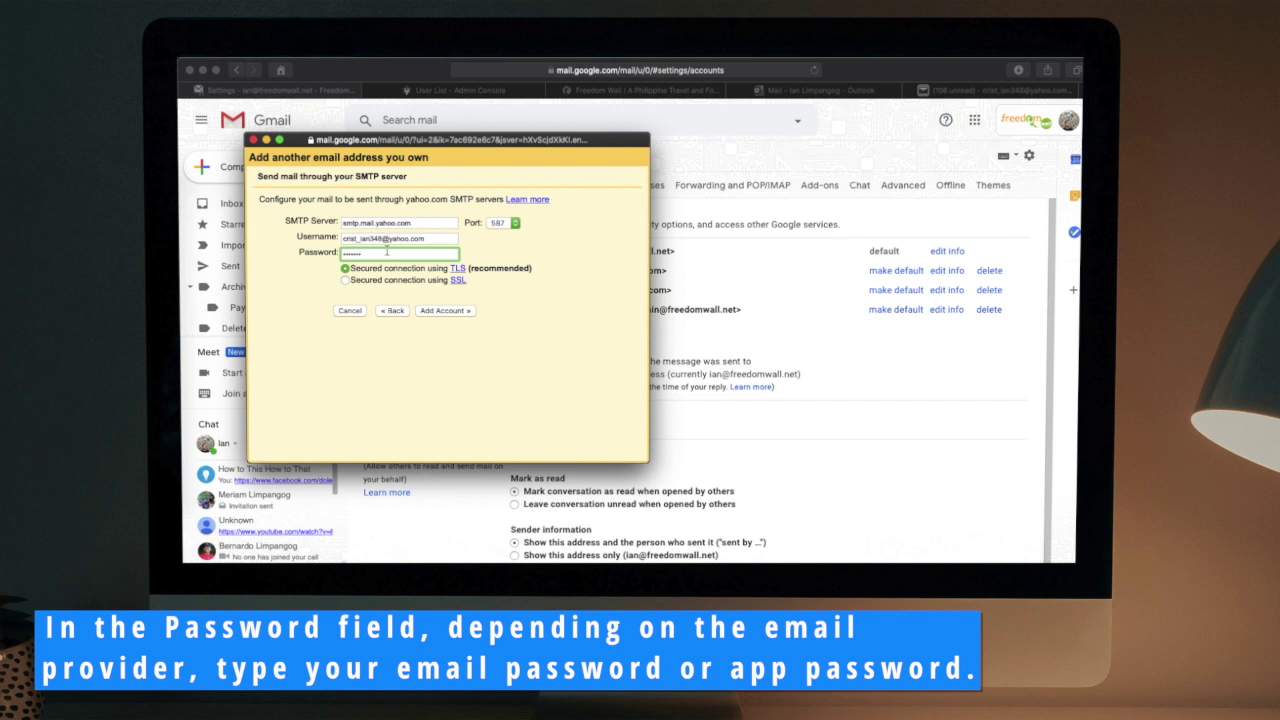
type("•")
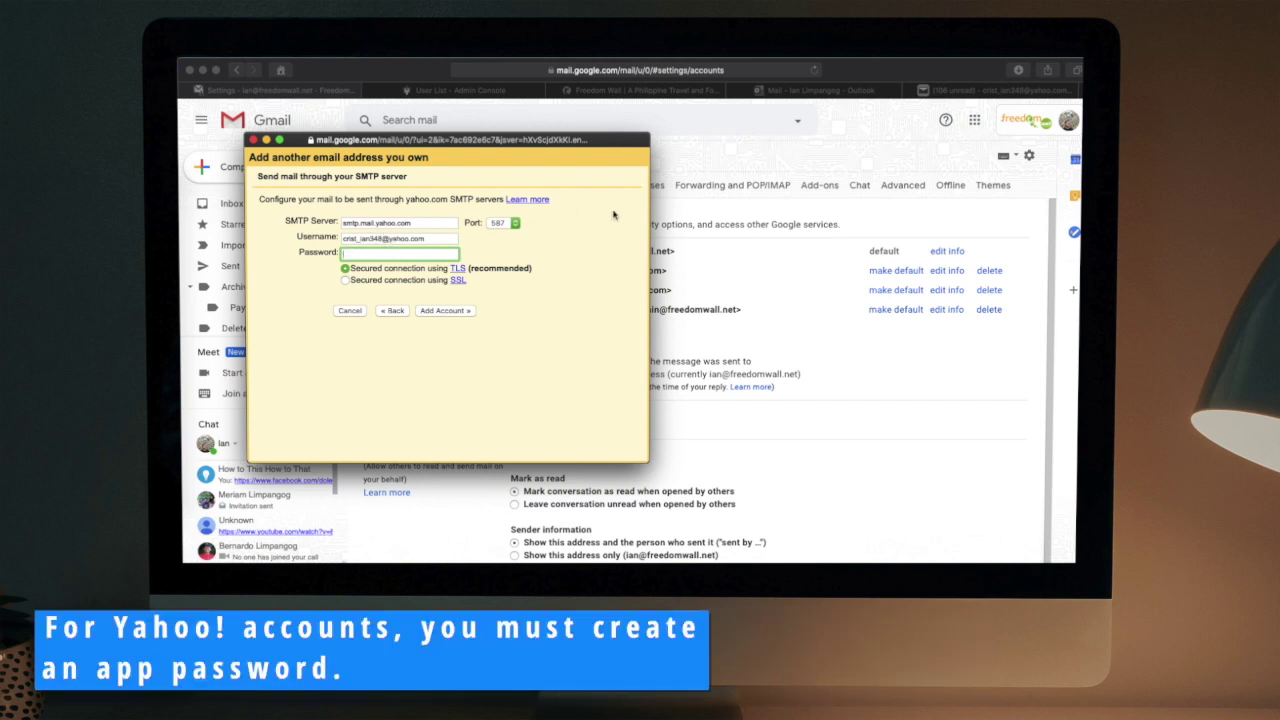
left_click(960, 92)
Open the Yahoo Account Info security page and bring up Manage app passwords
left_click(960, 92)
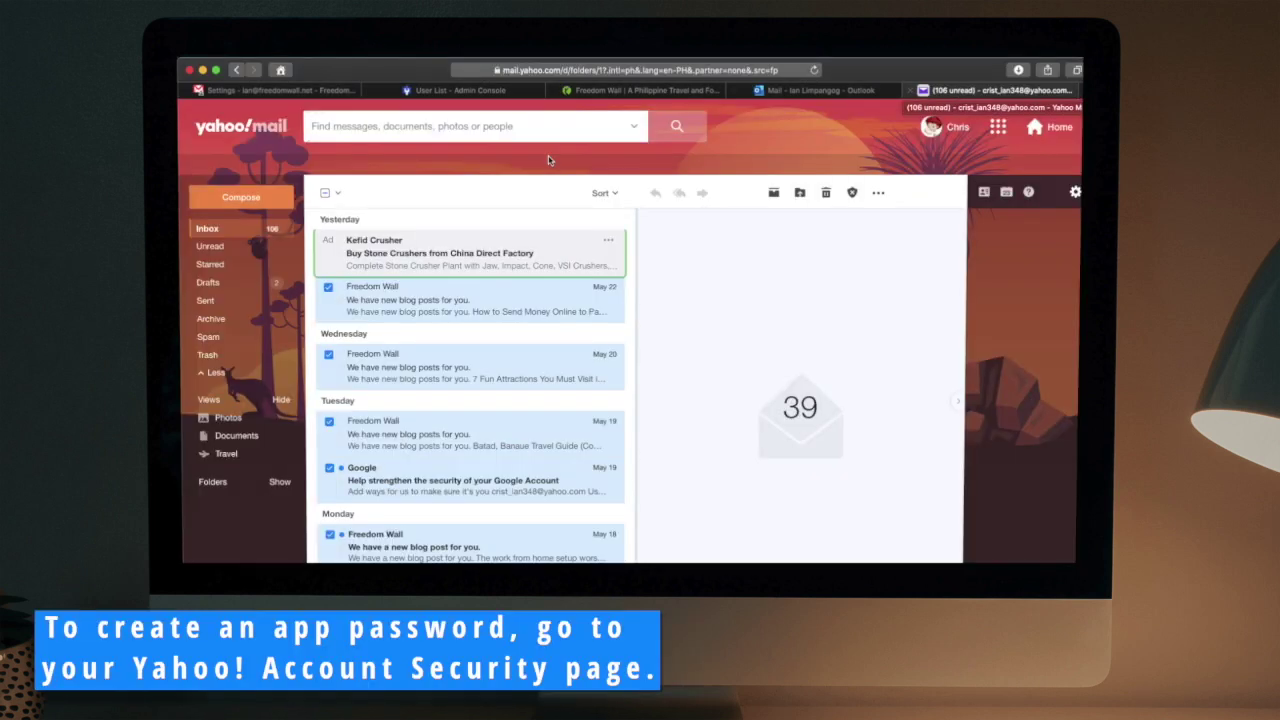
left_click(931, 126)
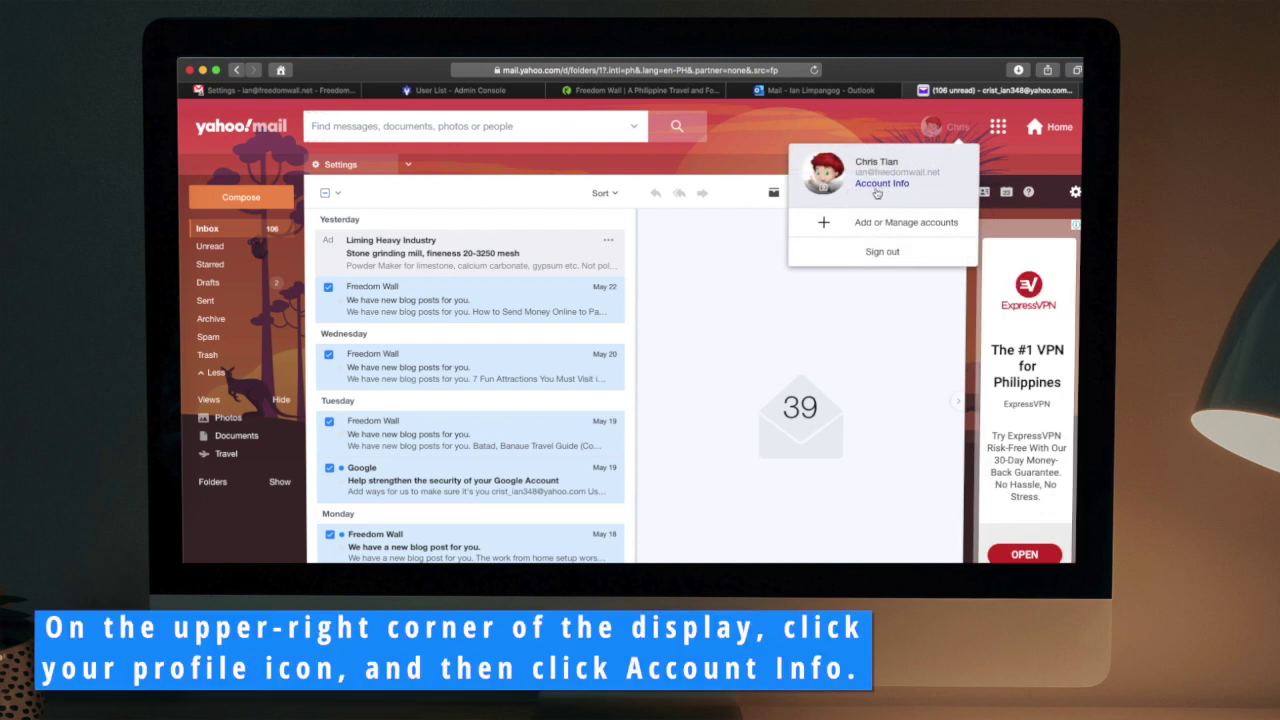
left_click(877, 190)
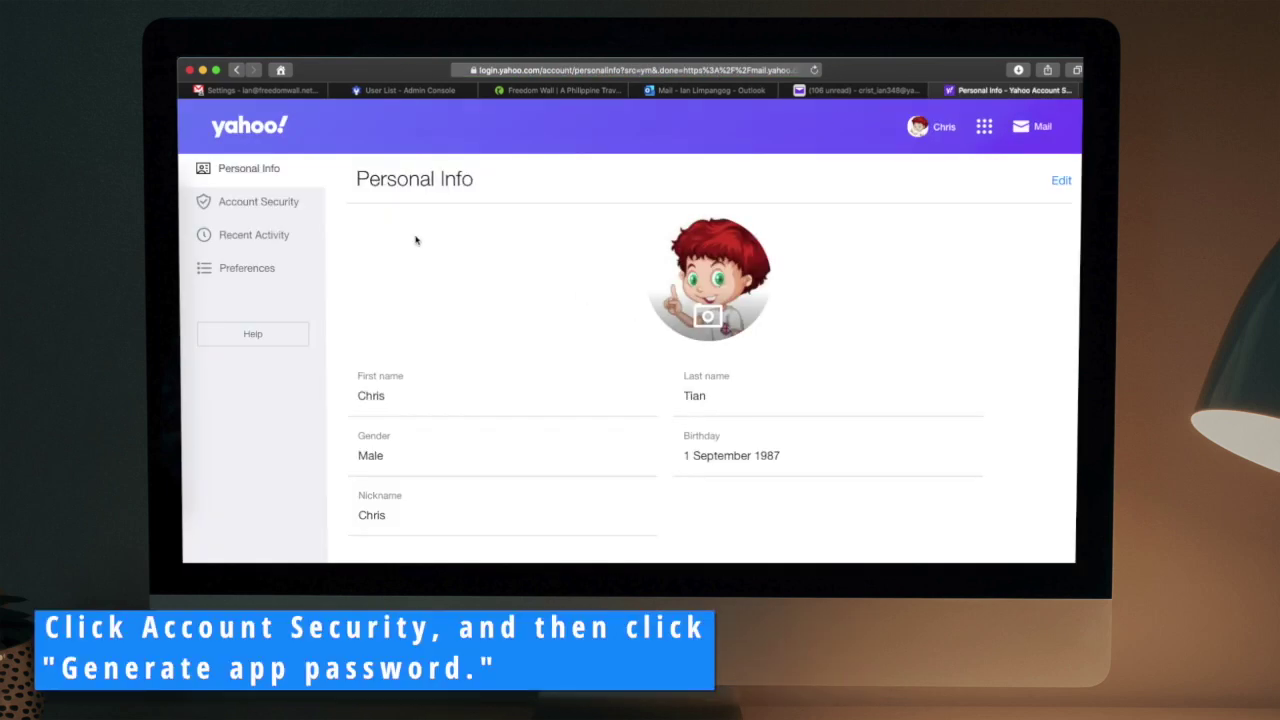
left_click(257, 208)
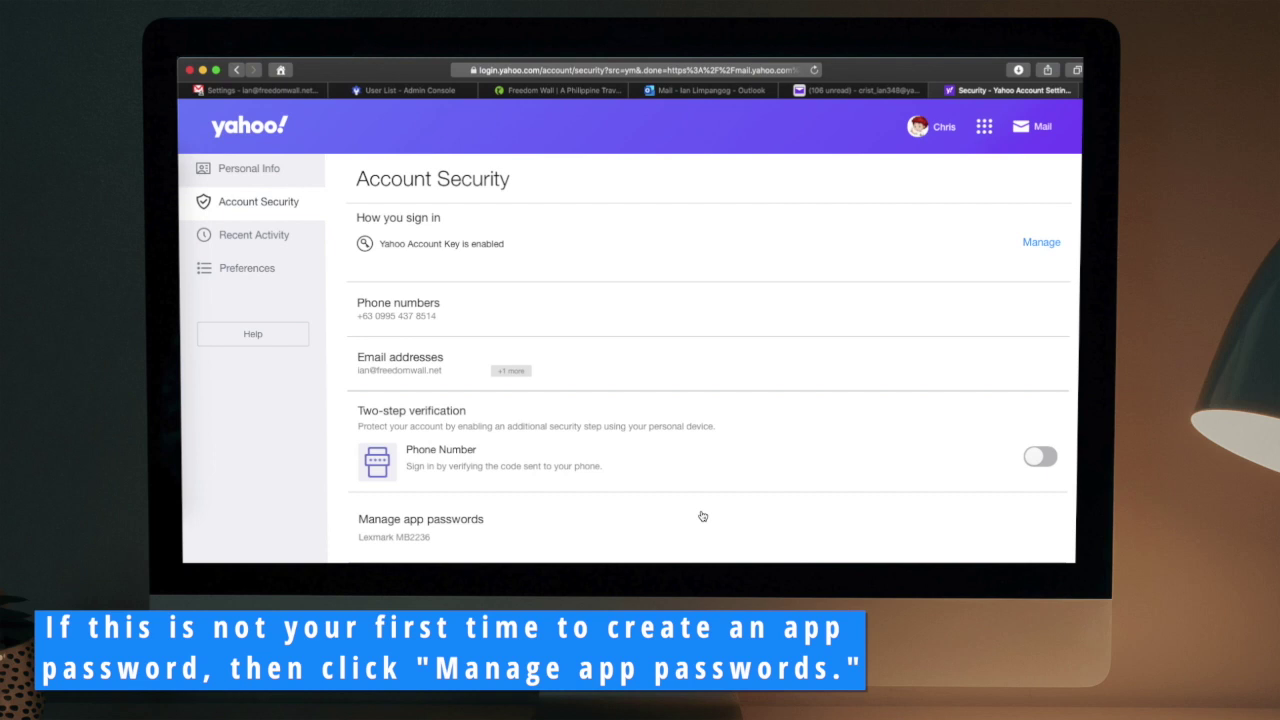
left_click(407, 522)
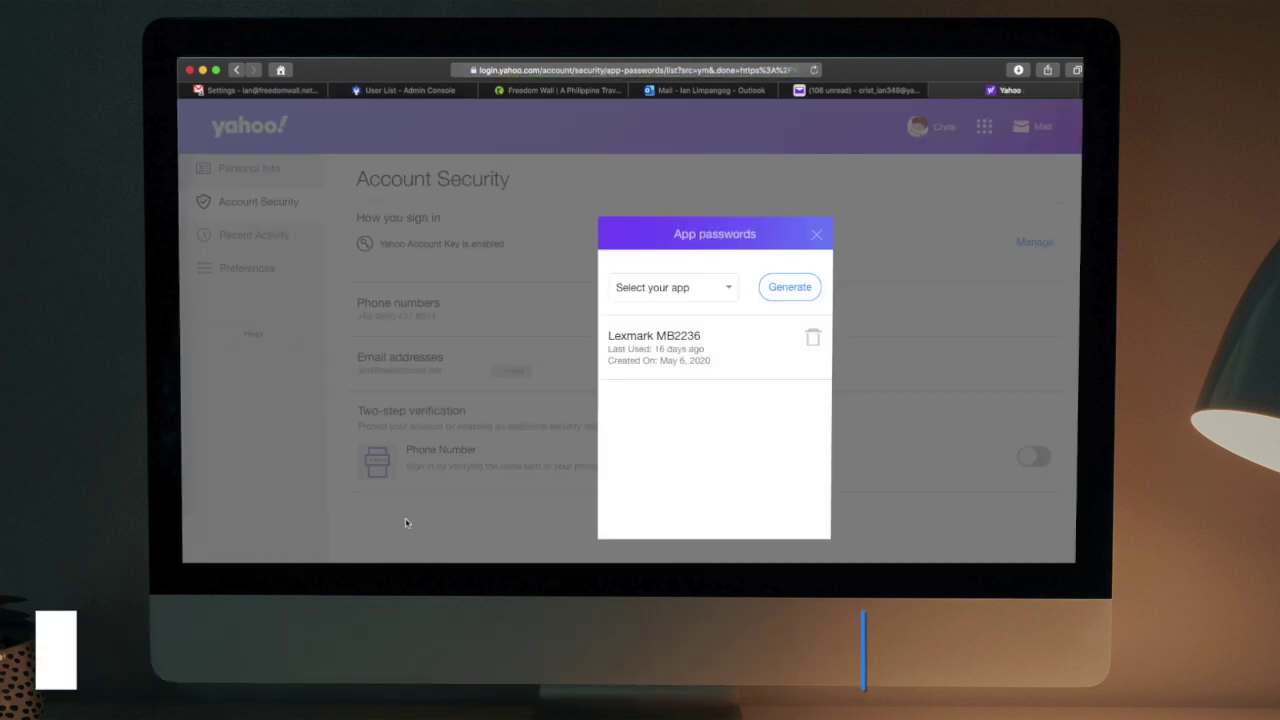
Generate an Other App password named 'Gmail Inbox'
left_click(727, 287)
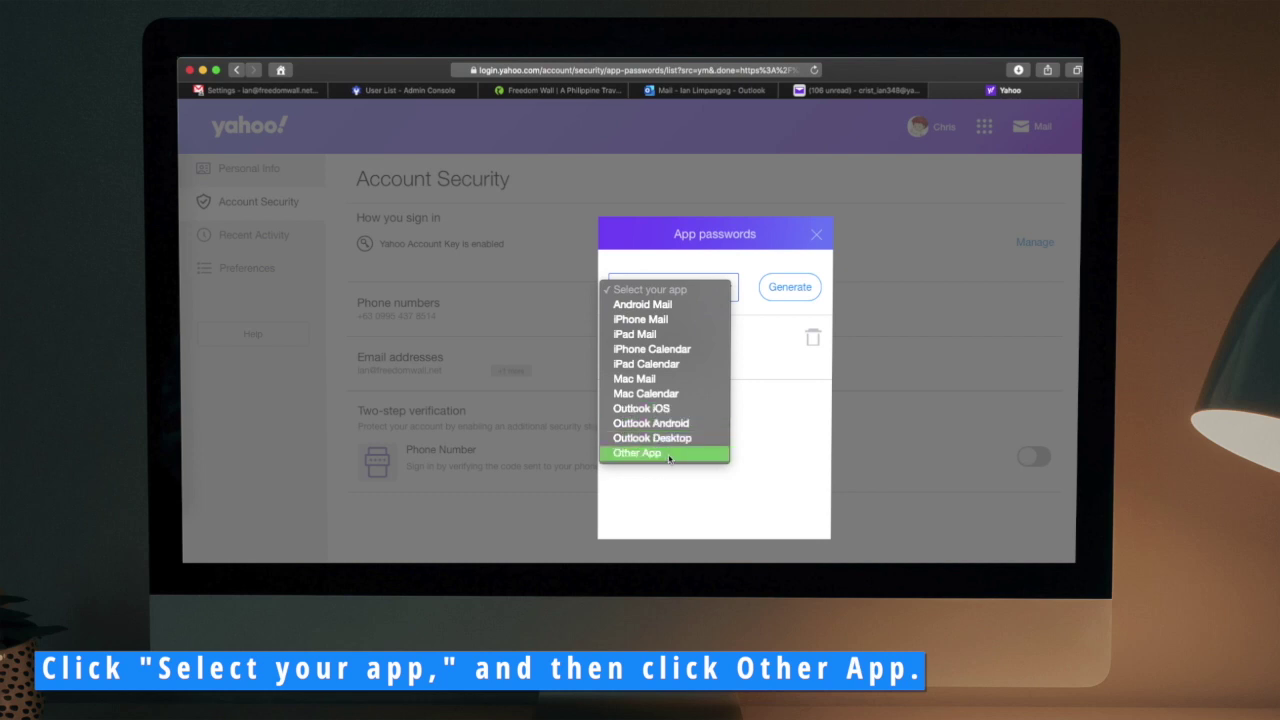
left_click(668, 454)
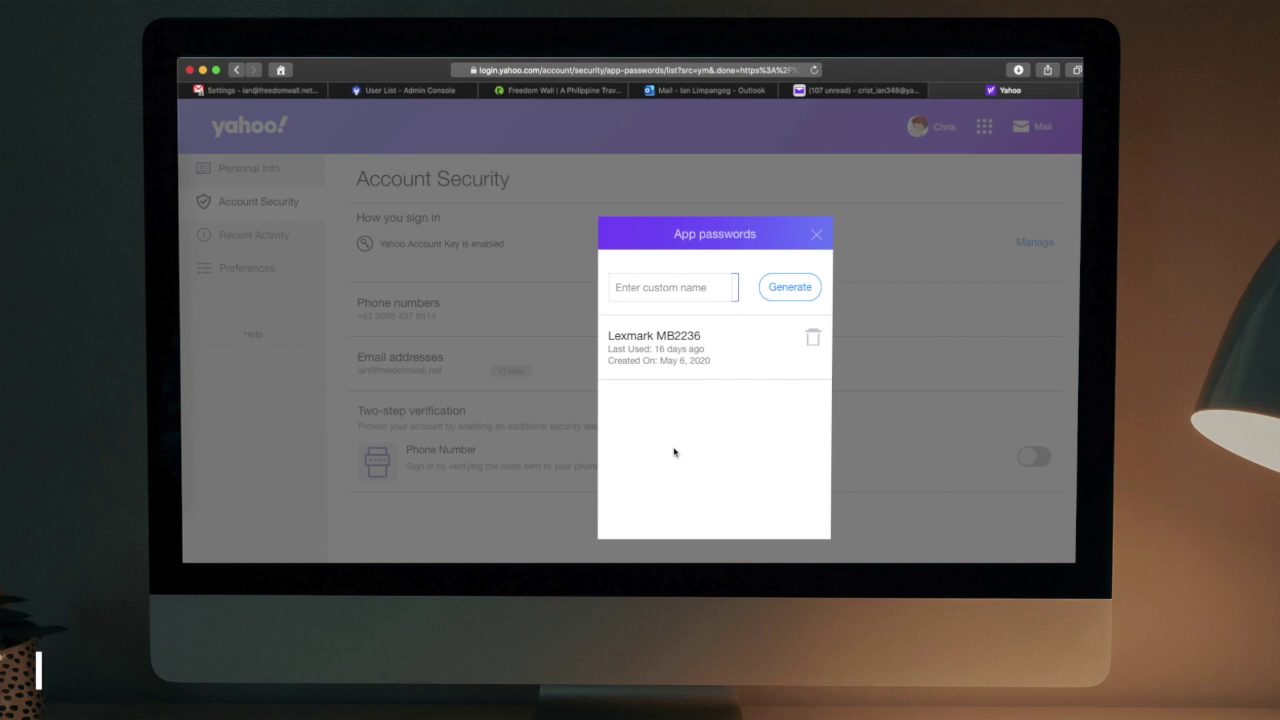
left_click(690, 283)
type("Gmail Inbox")
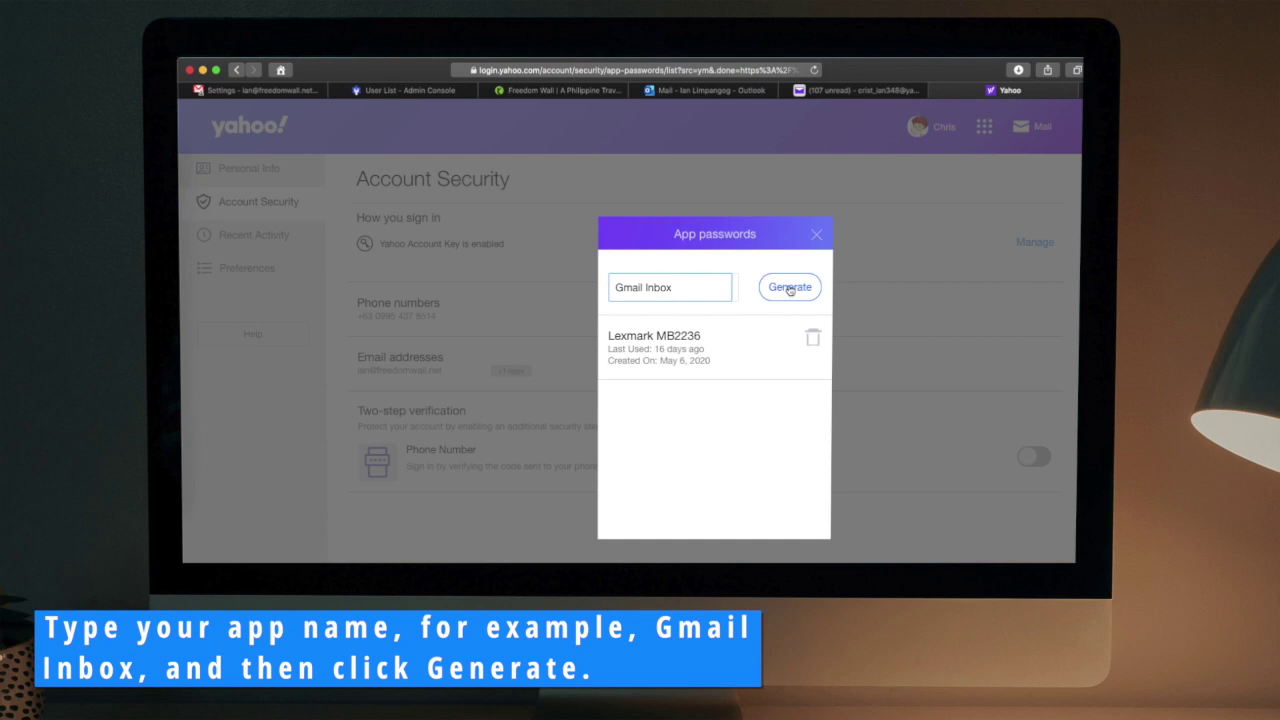
left_click(790, 287)
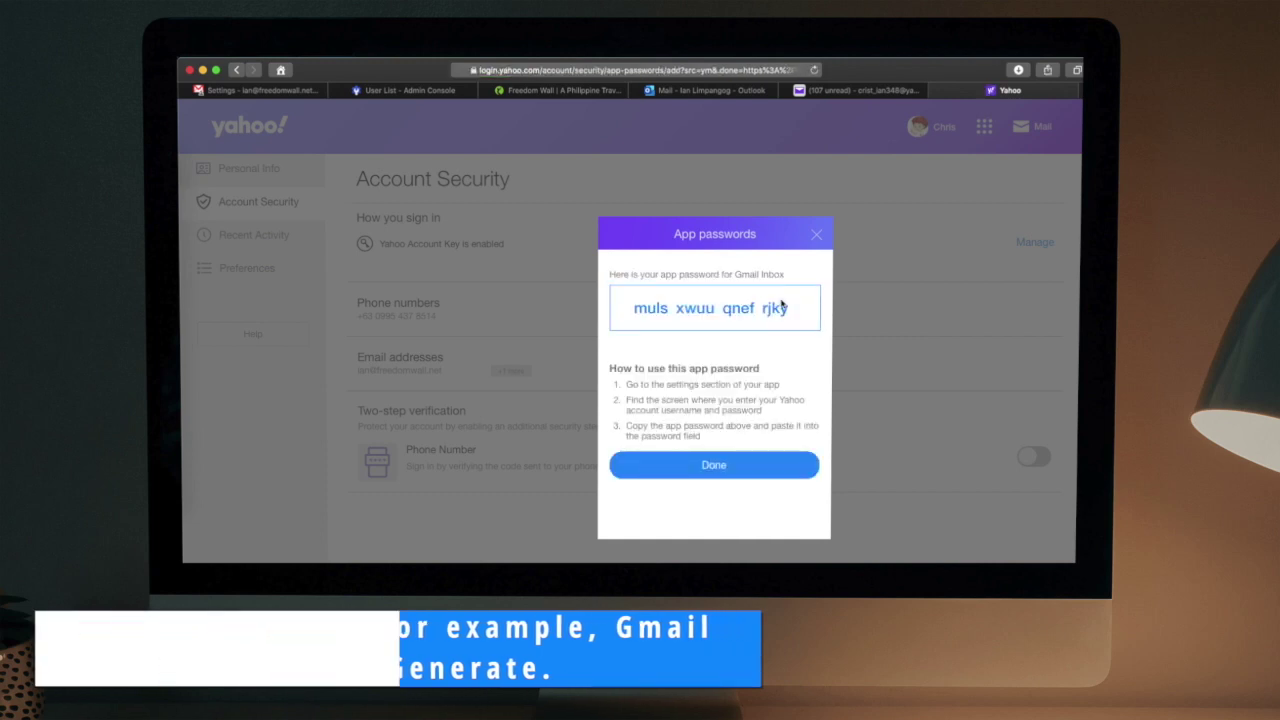
Select the whole generated app password to copy it
left_click_drag(780, 309, 634, 312)
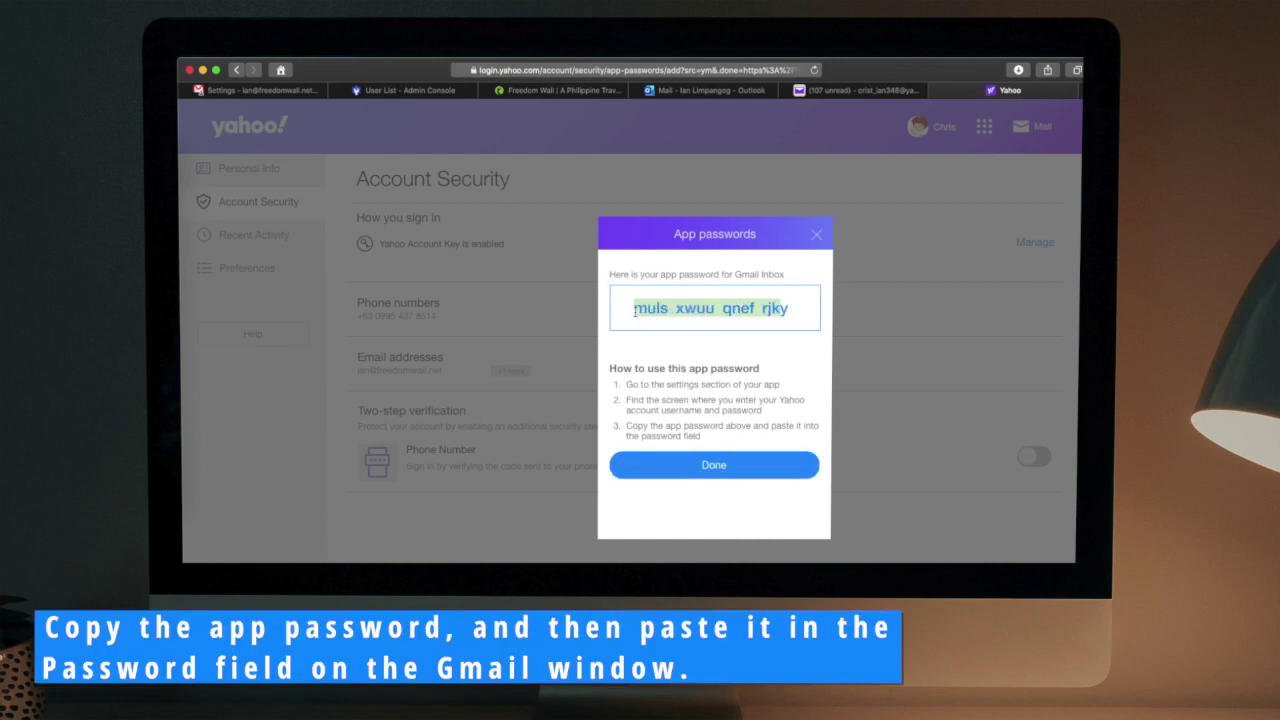
left_click(764, 311)
left_click_drag(792, 309, 620, 306)
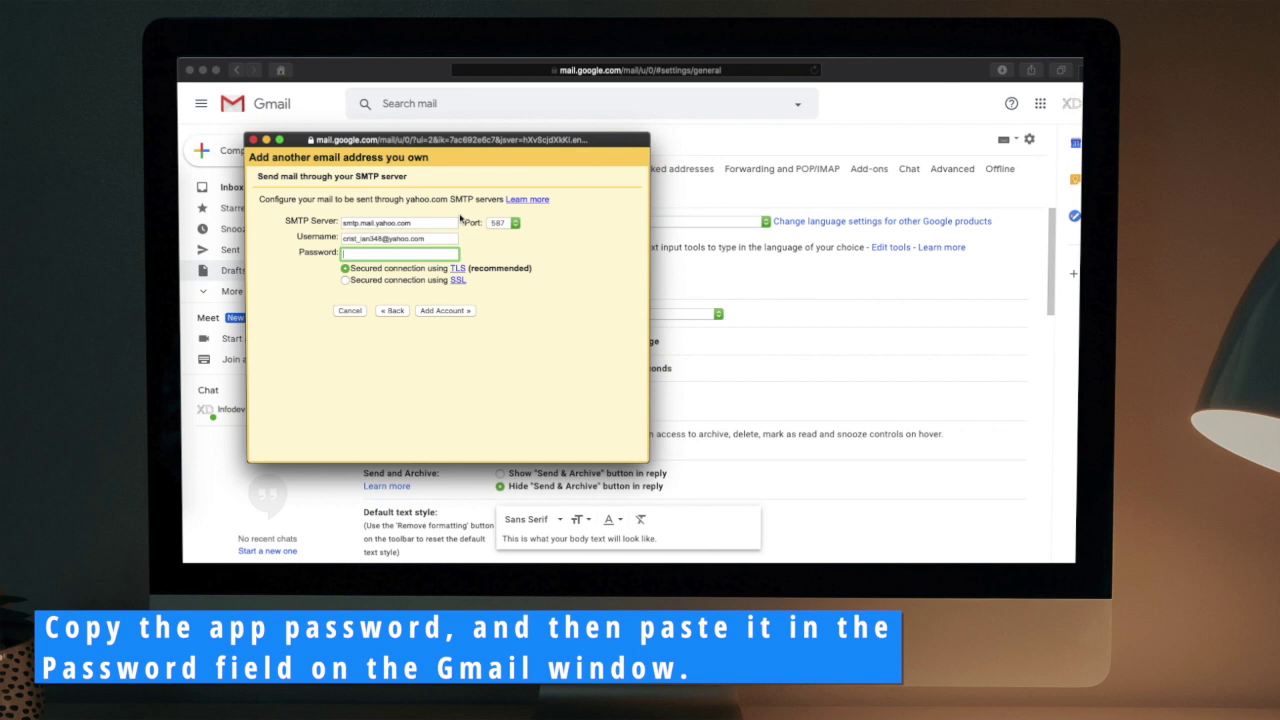
Paste the app password into Gmail, add the account, decline saving the password, and open the confirmation email
key("super+v")
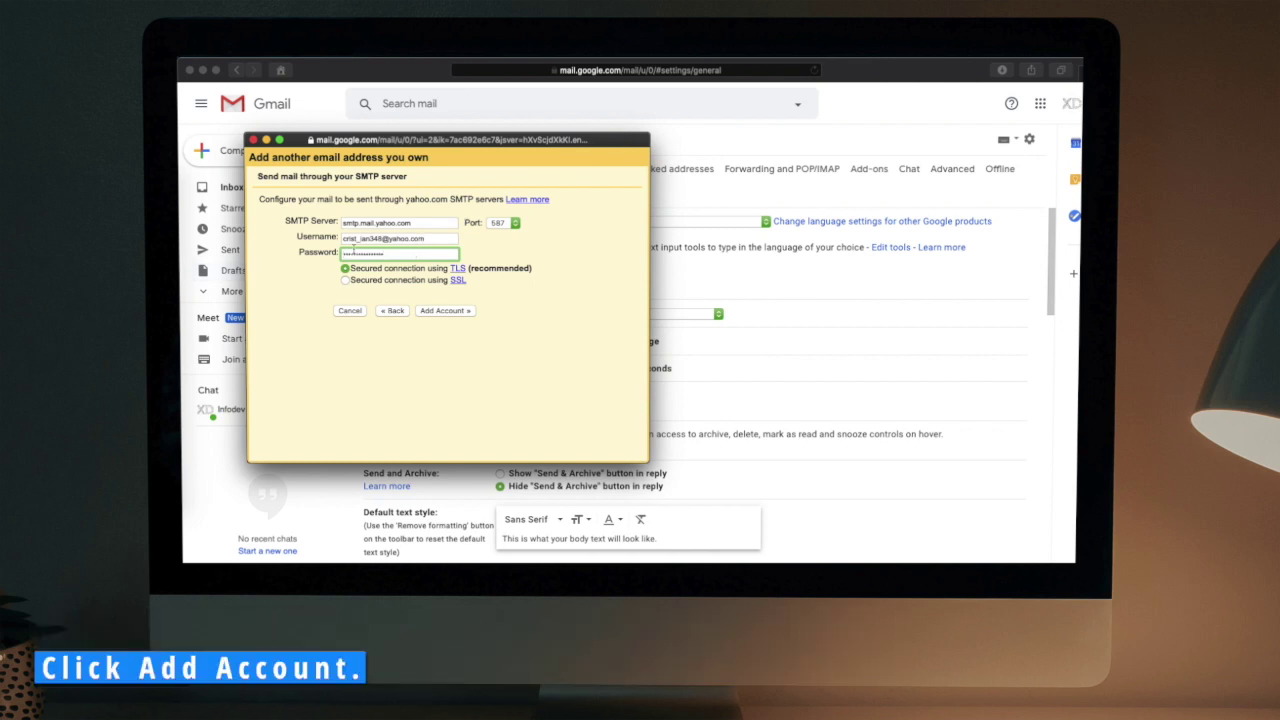
left_click(440, 312)
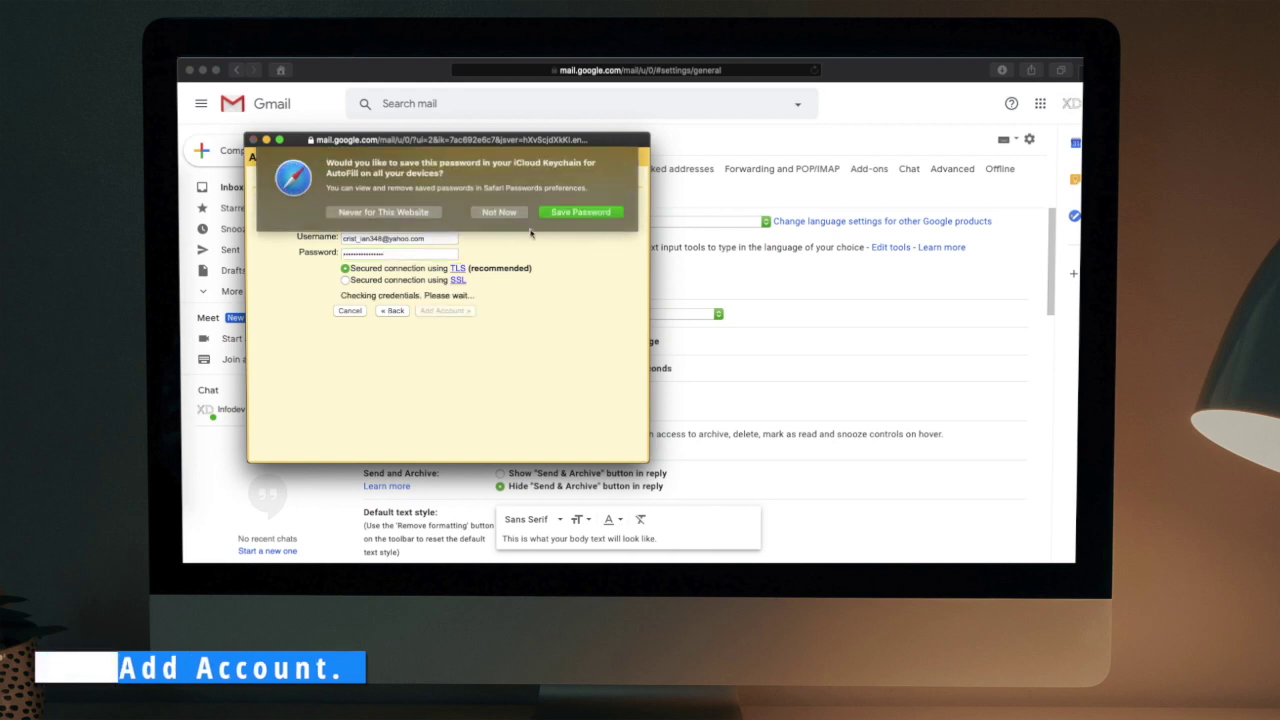
left_click(505, 216)
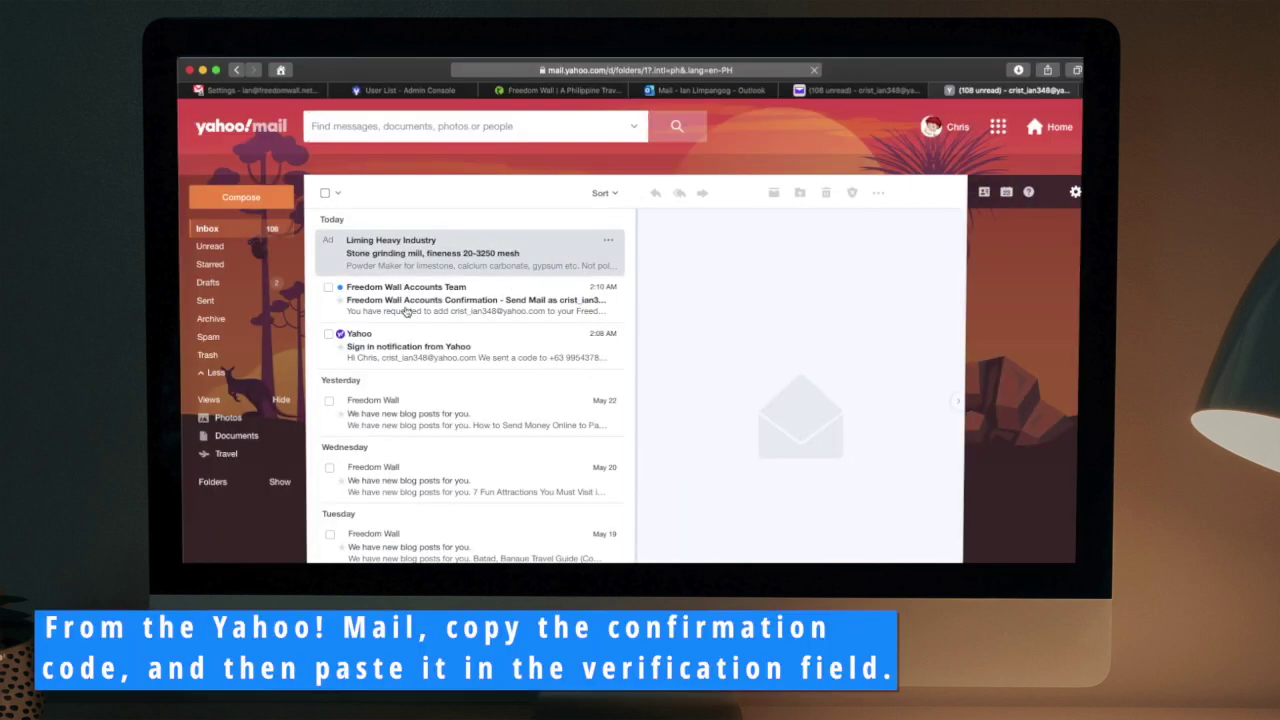
left_click(434, 304)
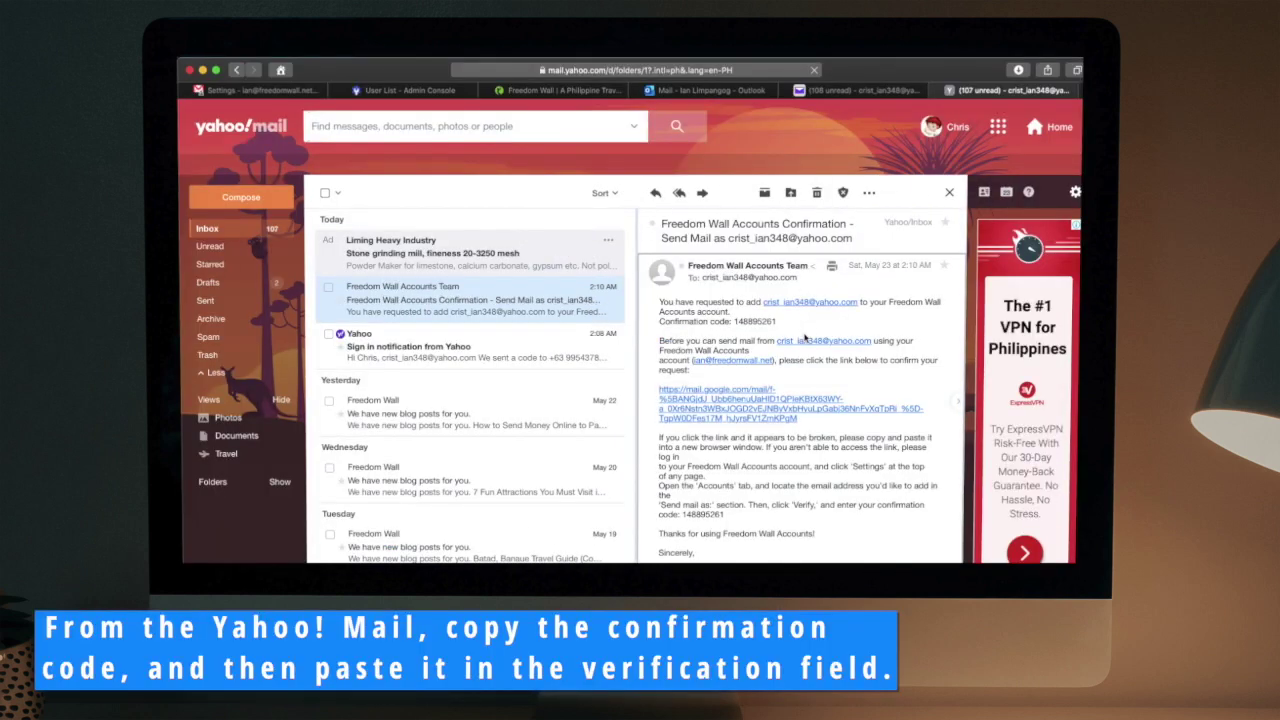
Copy the confirmation code from the email, paste it into Gmail's verification field, and verify it
scroll(806, 352, "down", 3)
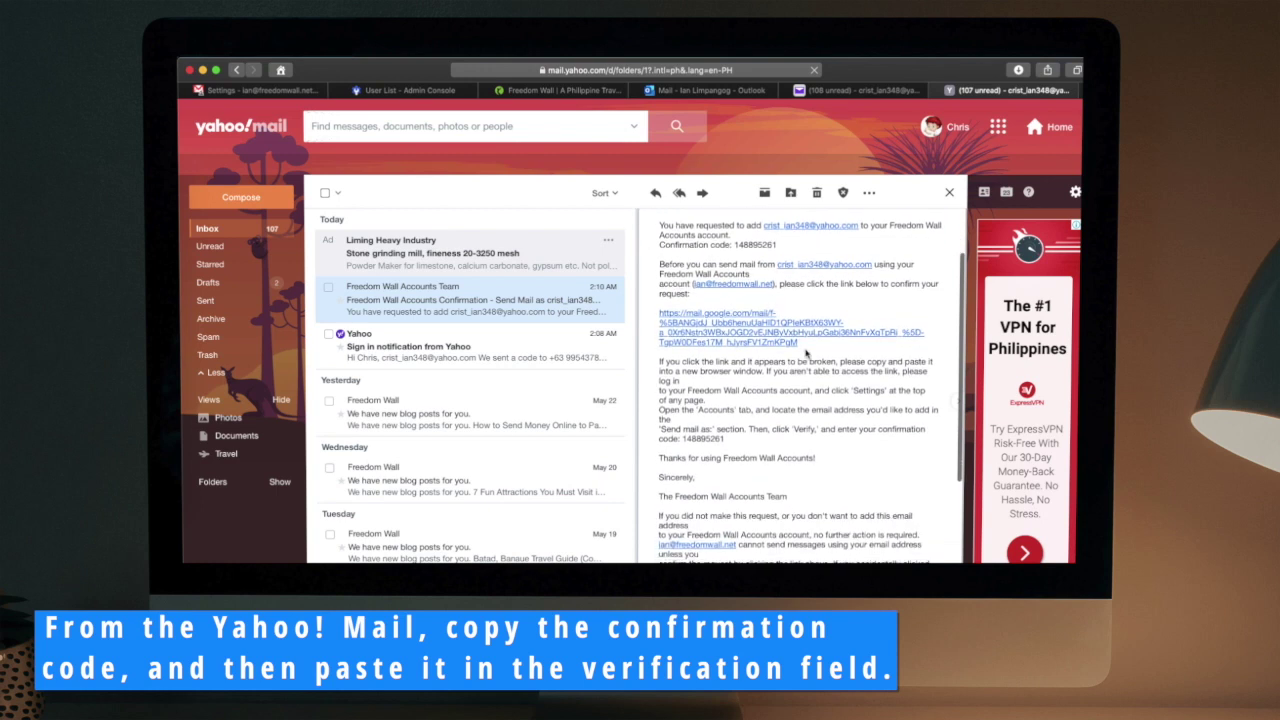
scroll(806, 352, "down", 1)
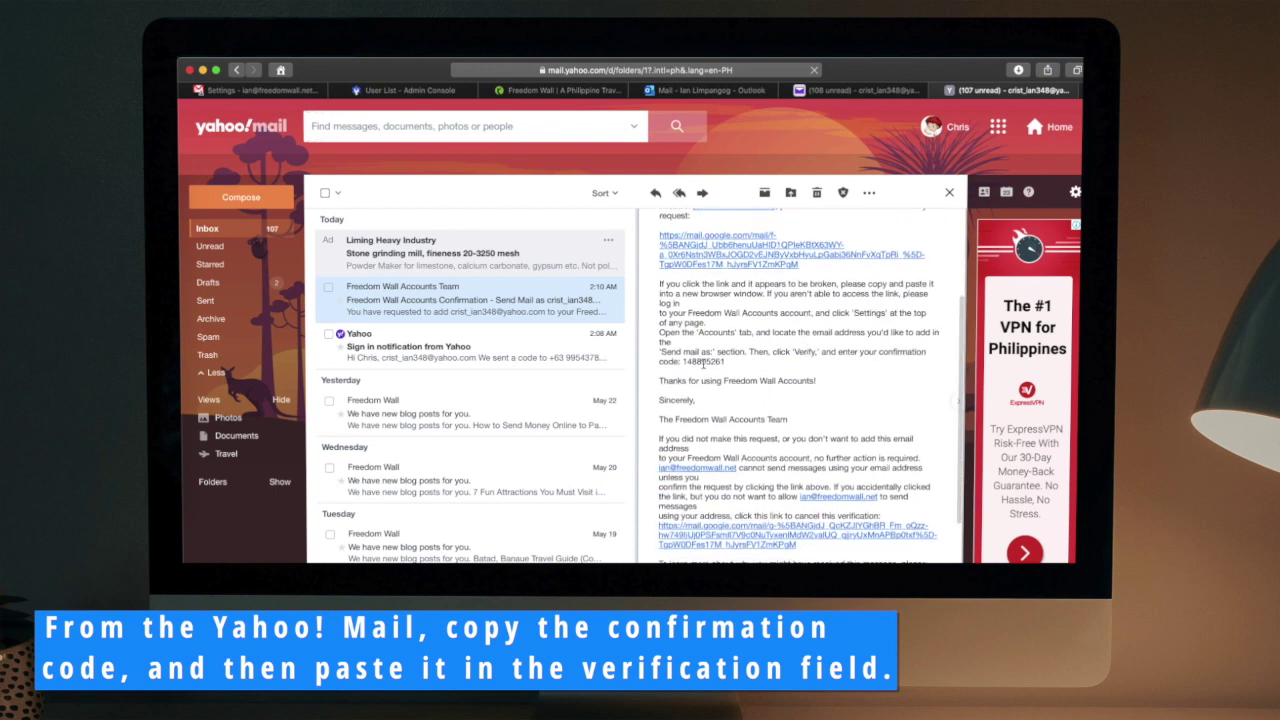
scroll(703, 365, "up", 2)
double_click(697, 434)
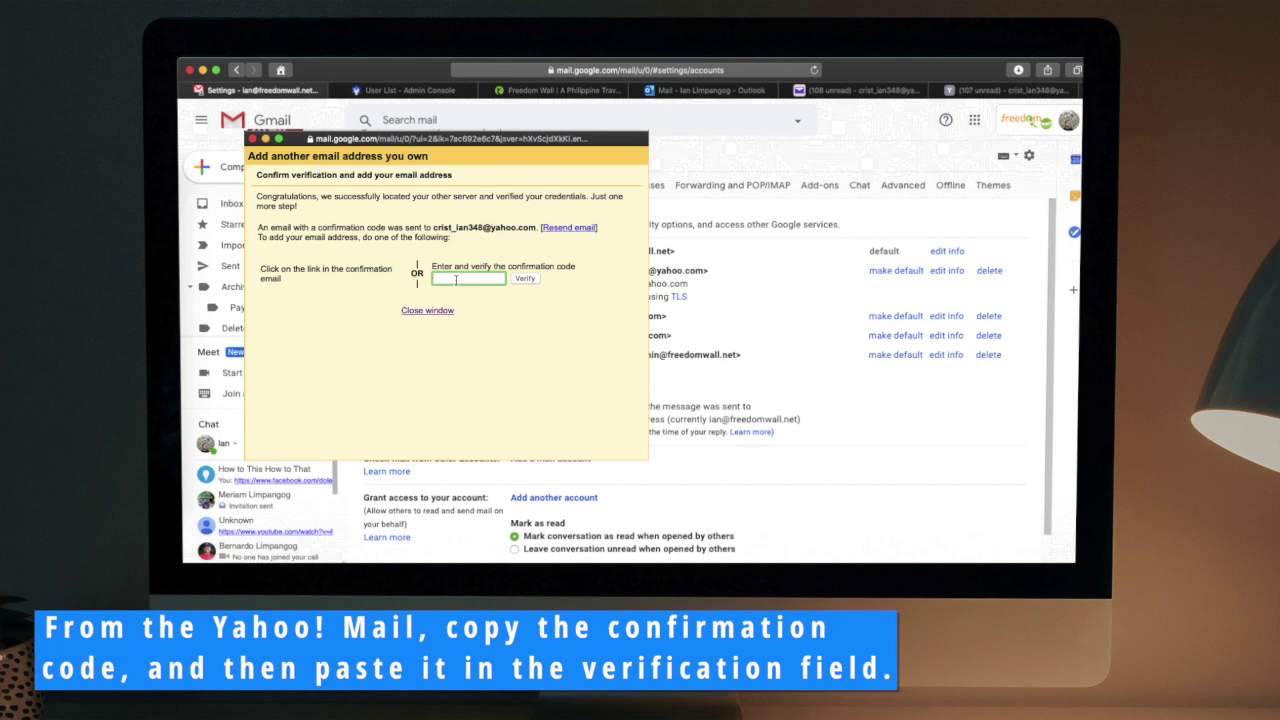
left_click(529, 281)
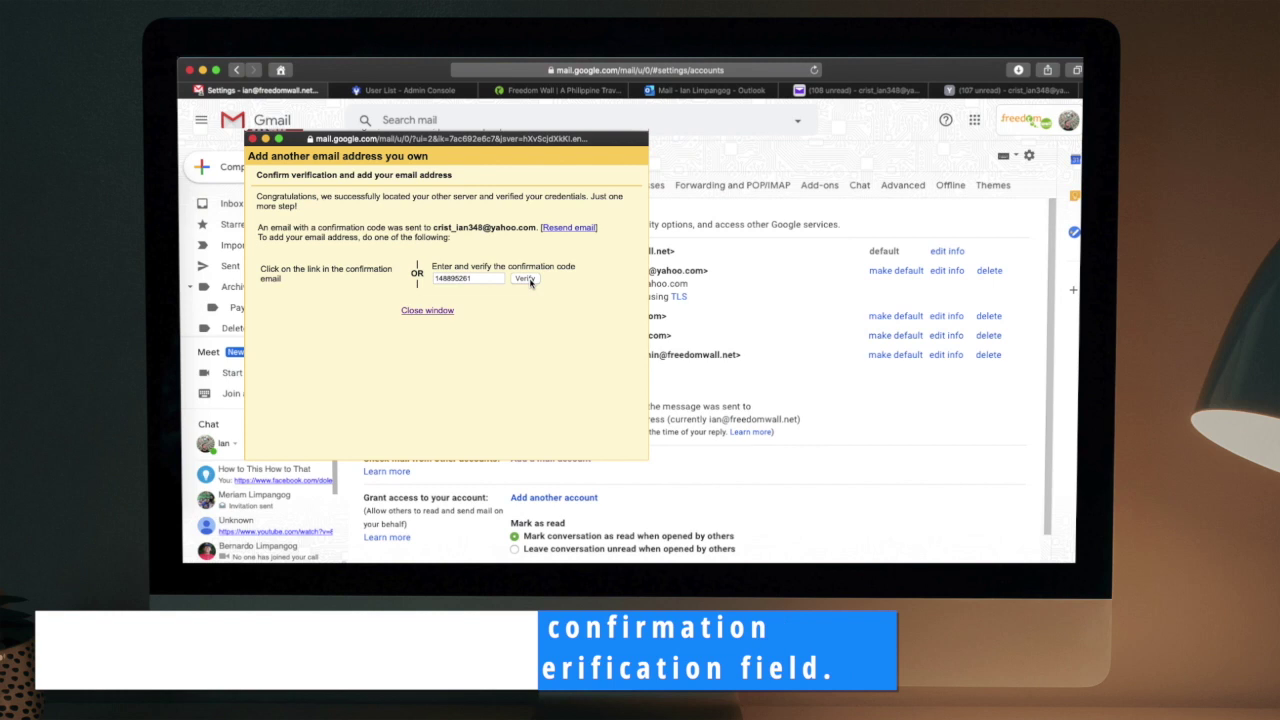
left_click(427, 308)
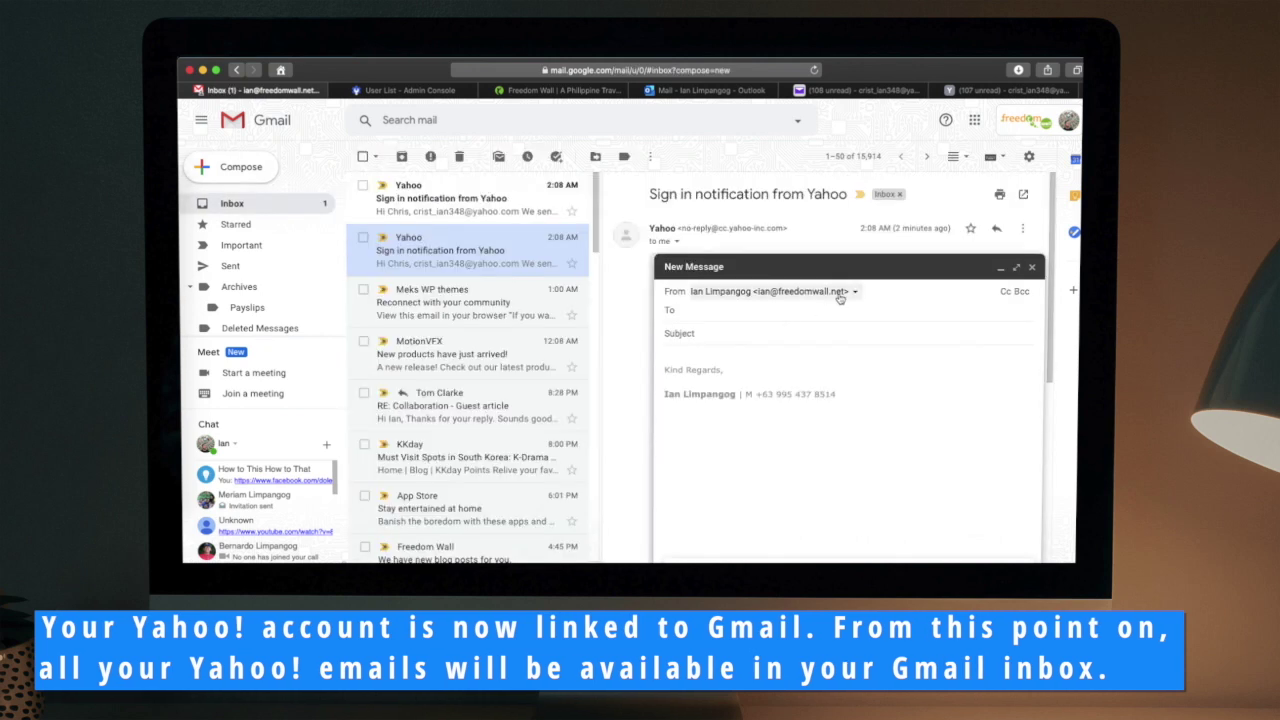
Pick My Yahoo Account from the compose window's From list
left_click(840, 296)
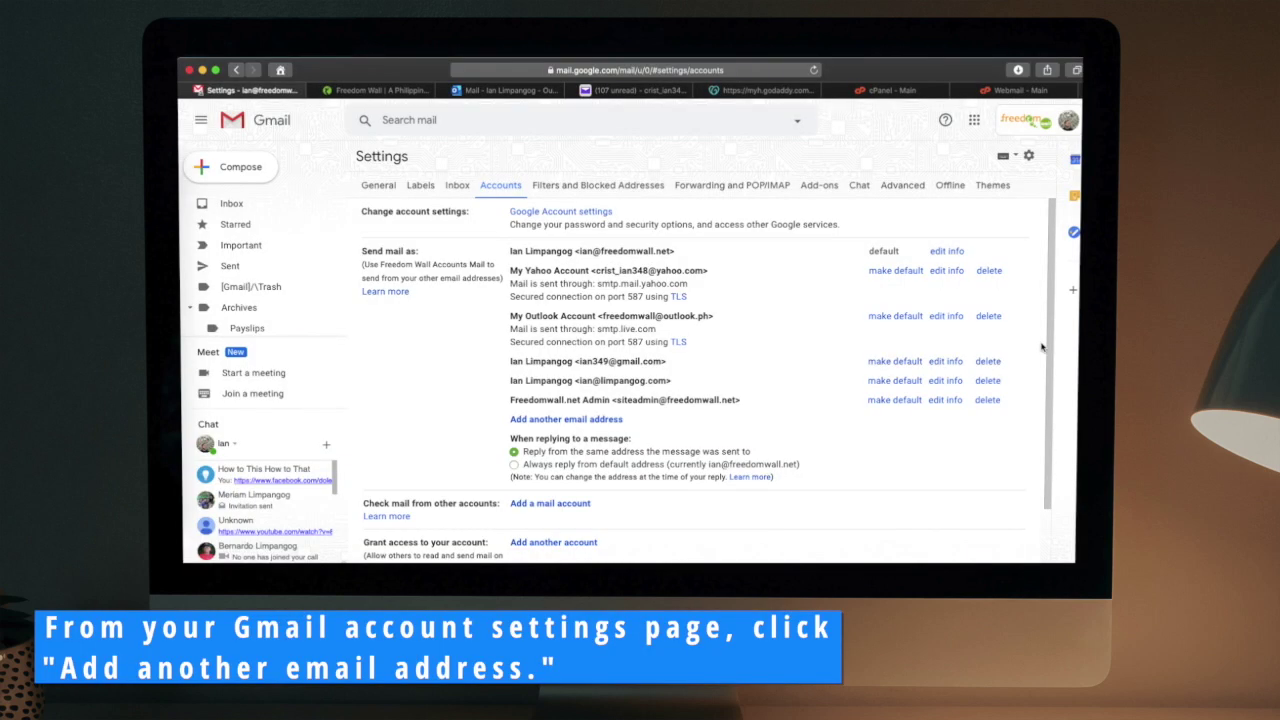
Start adding another address and name it 'My cPanel Mail (PrinterHowTo.info)'
left_click(559, 421)
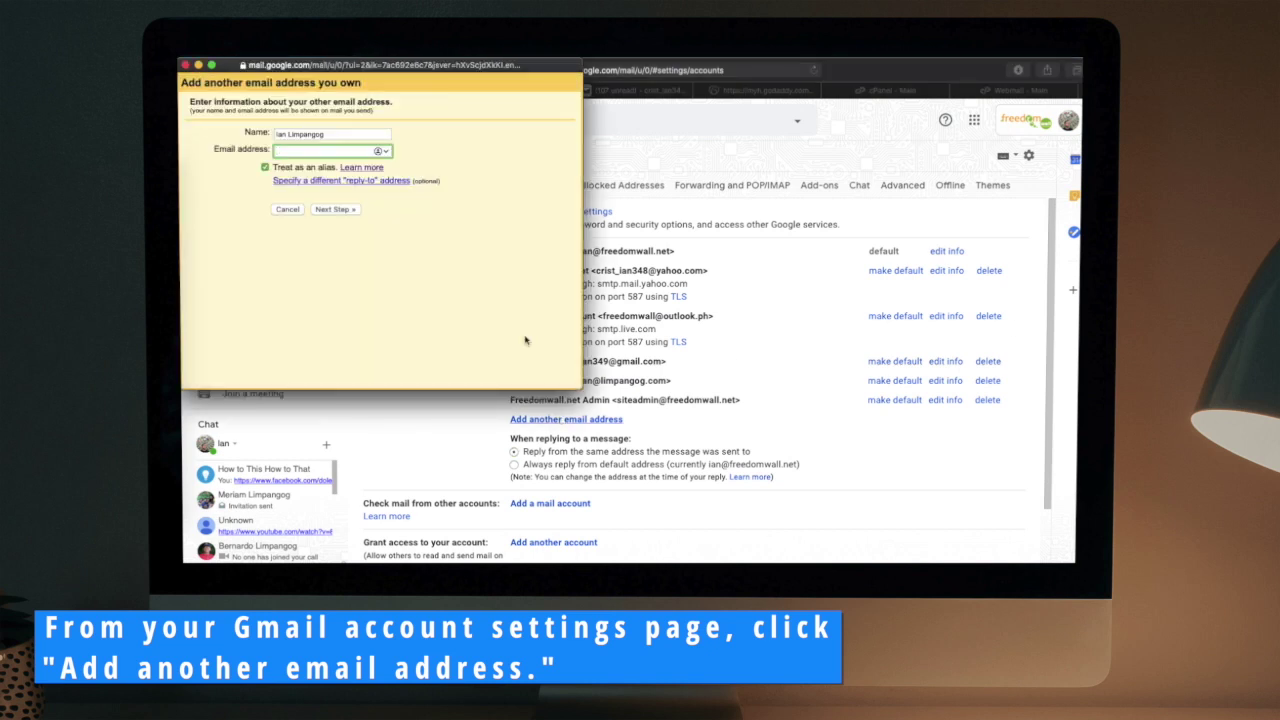
left_click(275, 133)
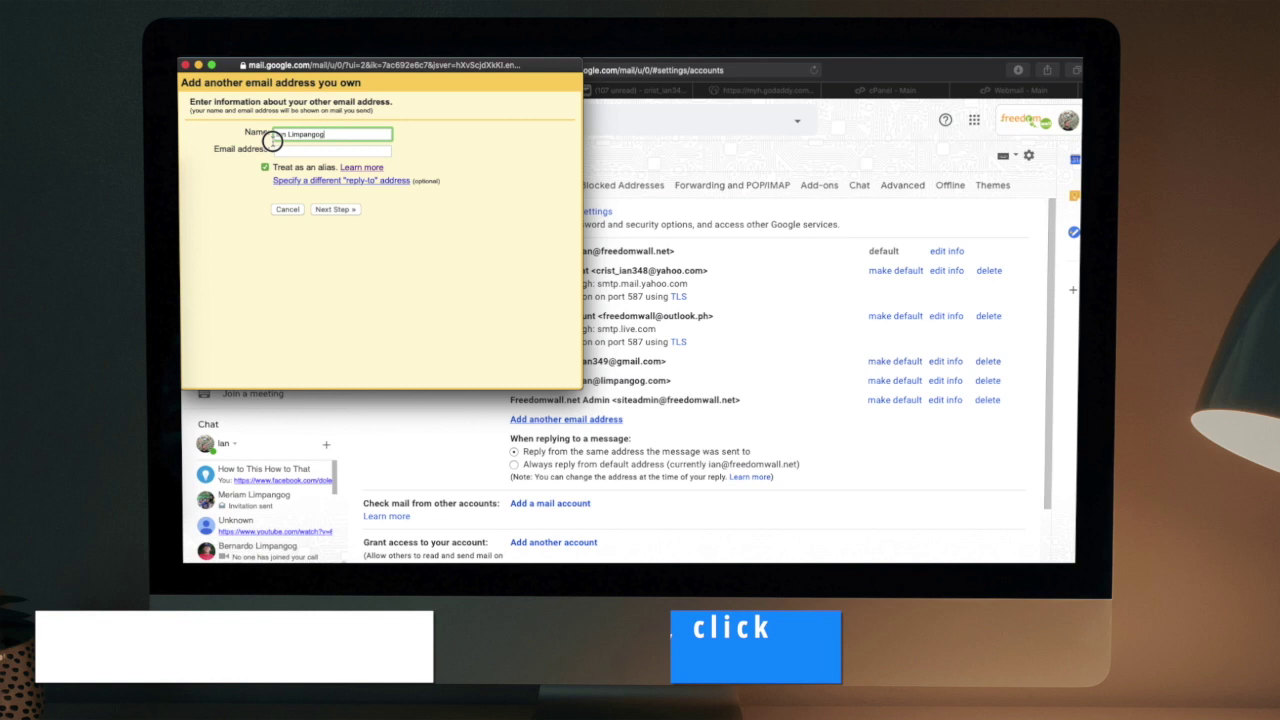
key("super+a")
type("My")
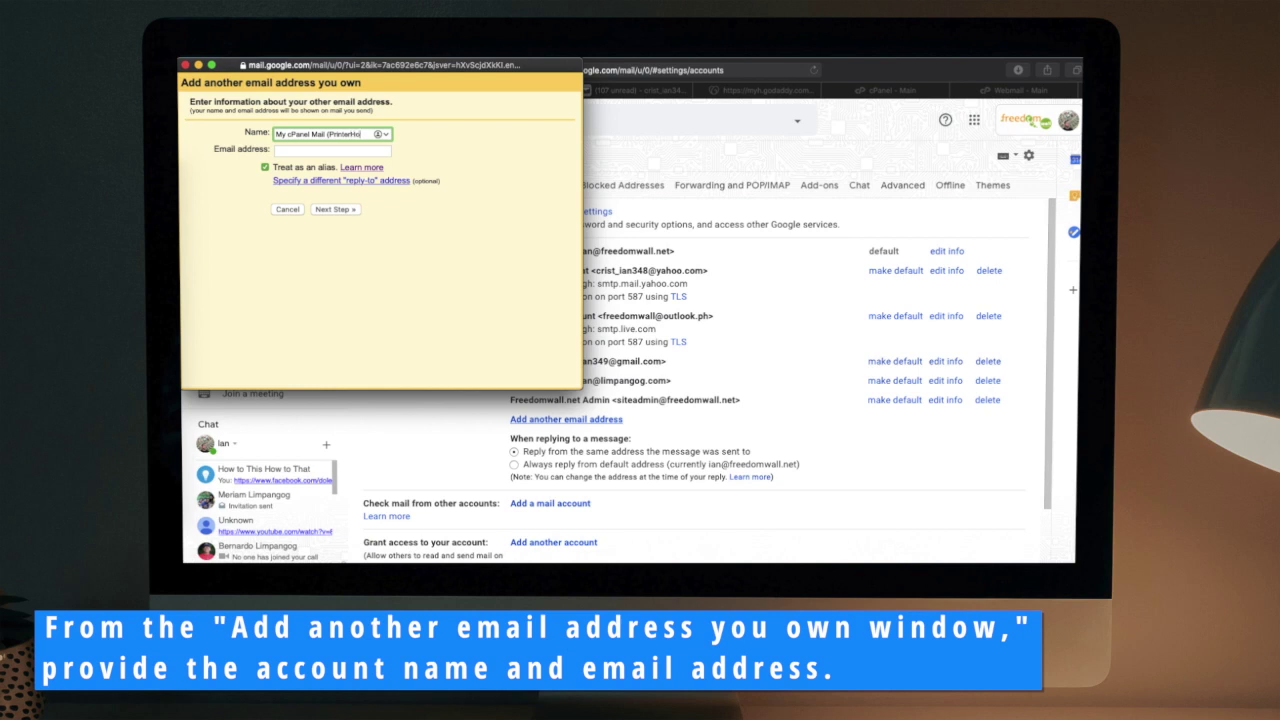
type("To.info)")
left_click(288, 150)
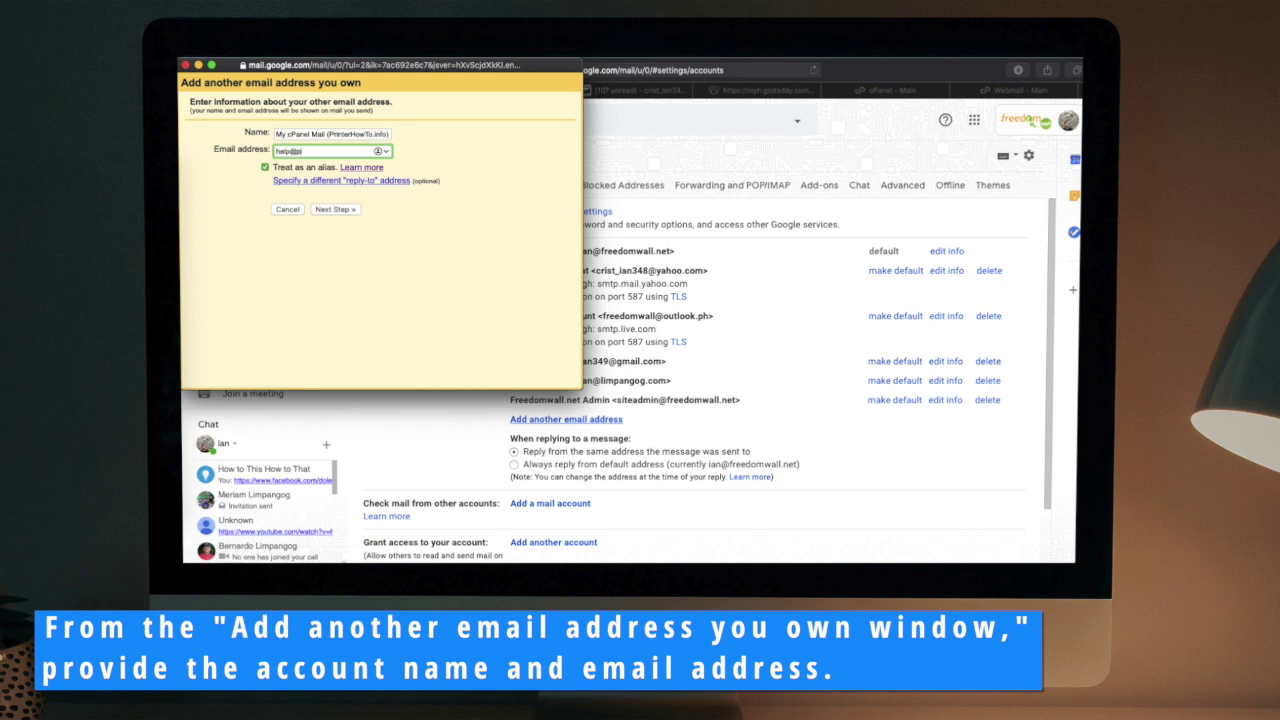
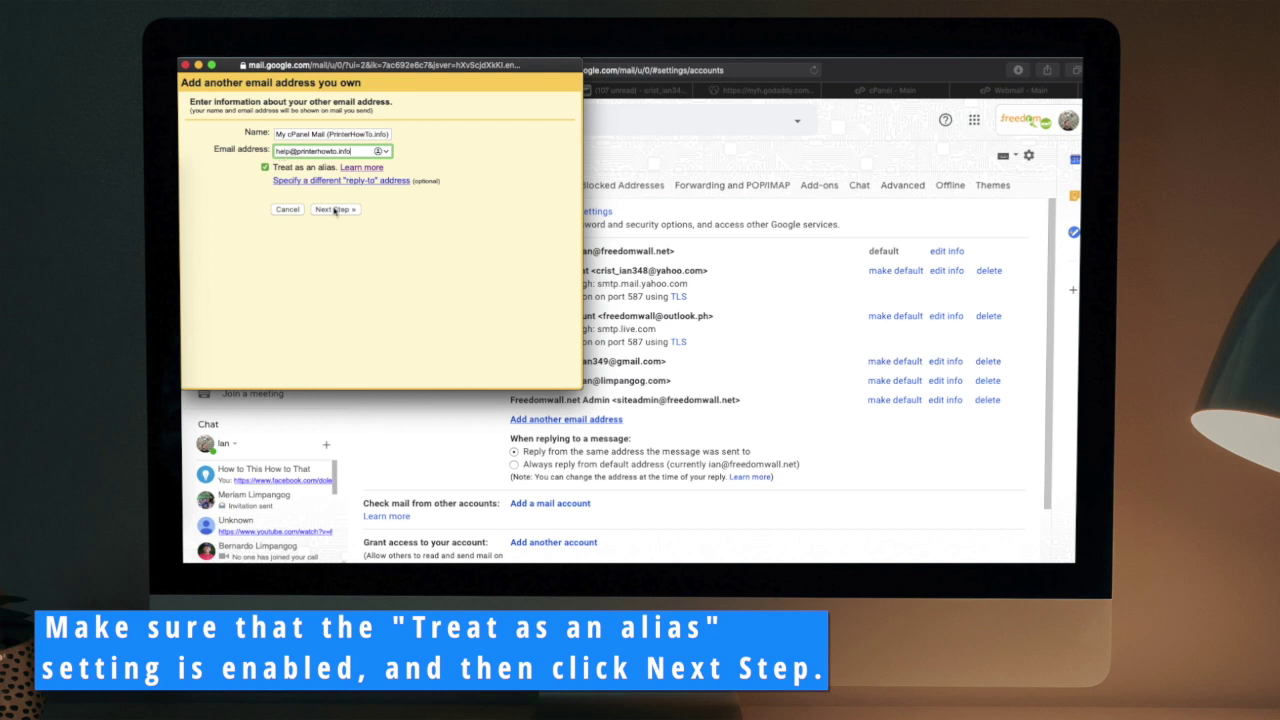
Enter the cPanel e-mail address, continue to the SMTP step, and switch to the cPanel tab
left_click(333, 210)
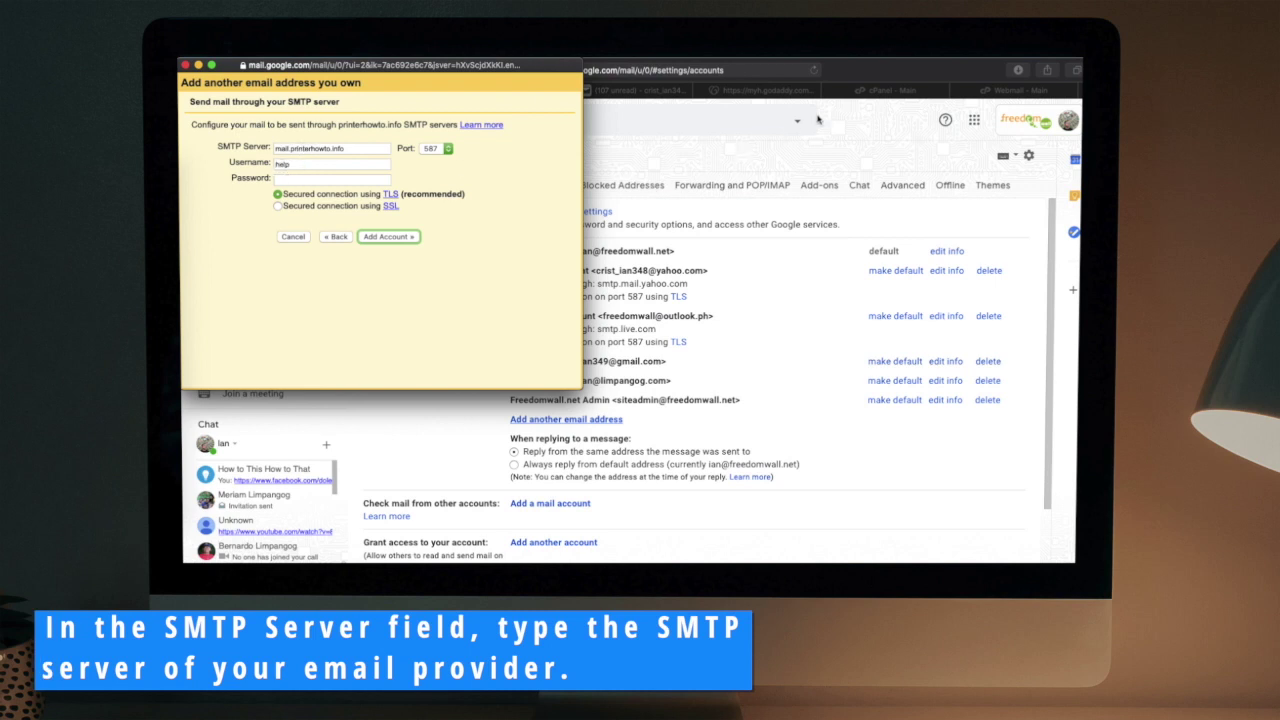
left_click(884, 91)
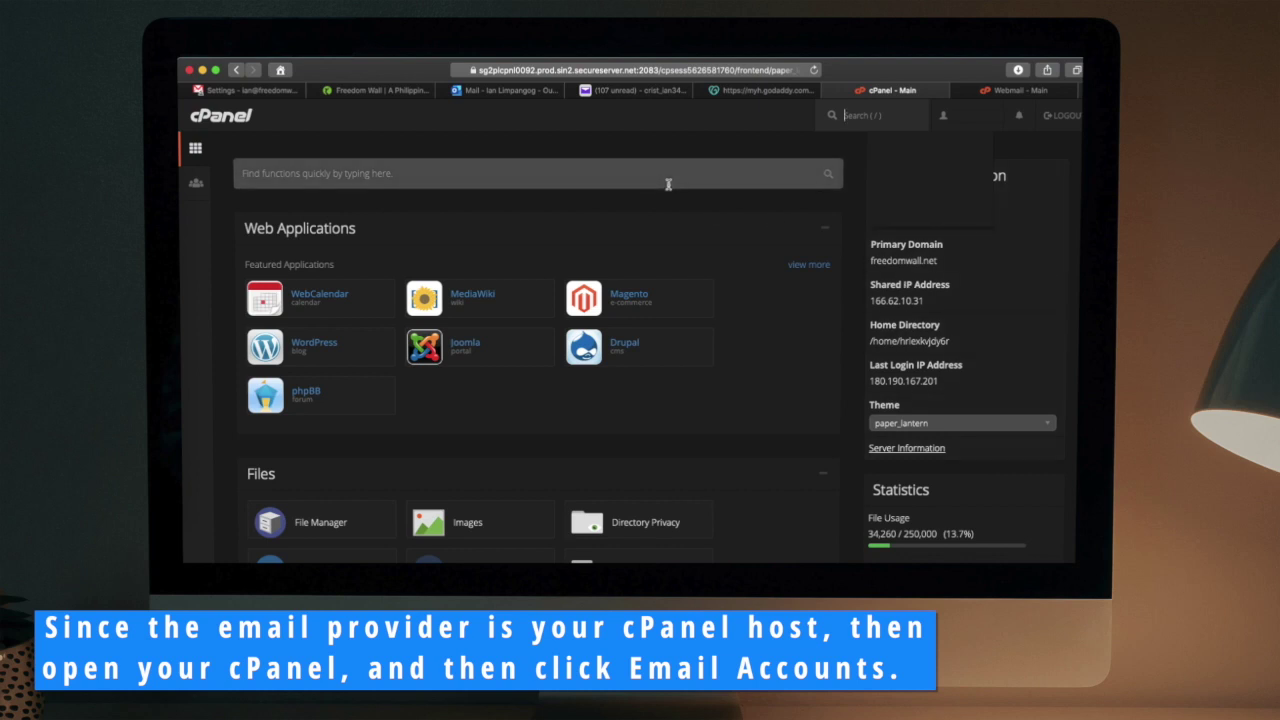
Open cPanel's Email Accounts list and the mail client setup for the printerhowto.info account
scroll(668, 184, "down", 20)
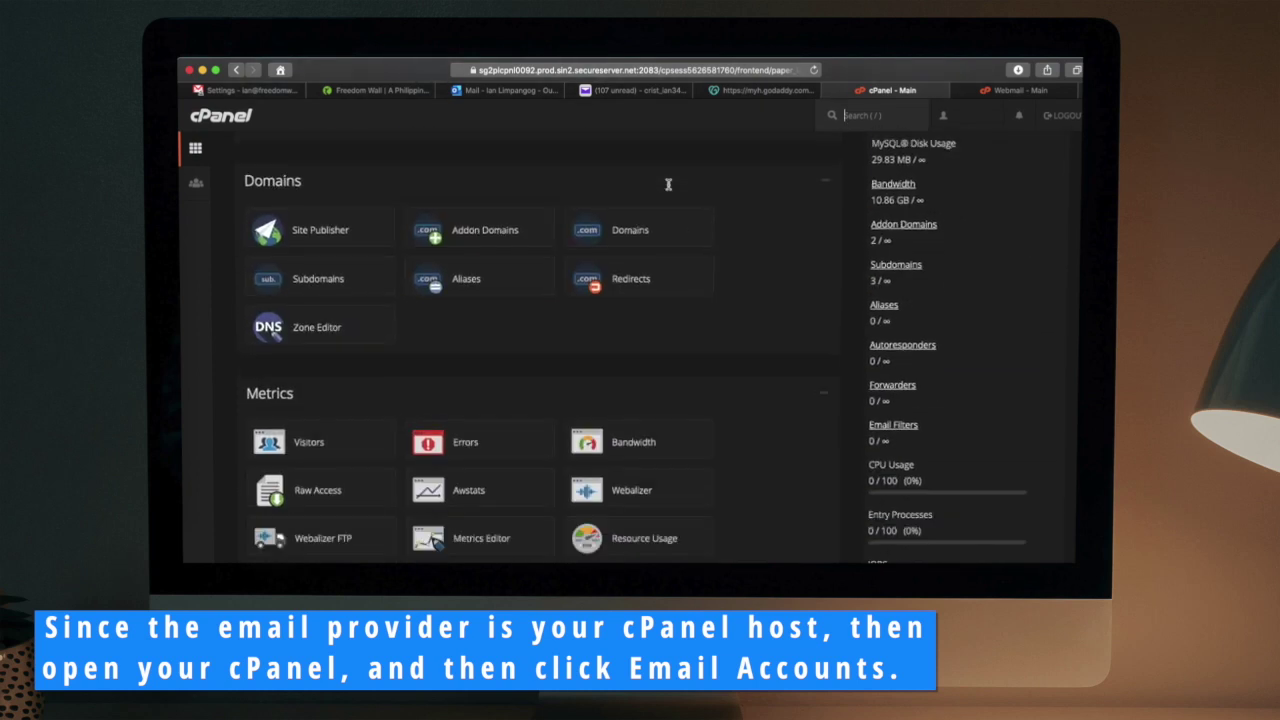
scroll(668, 184, "down", 7)
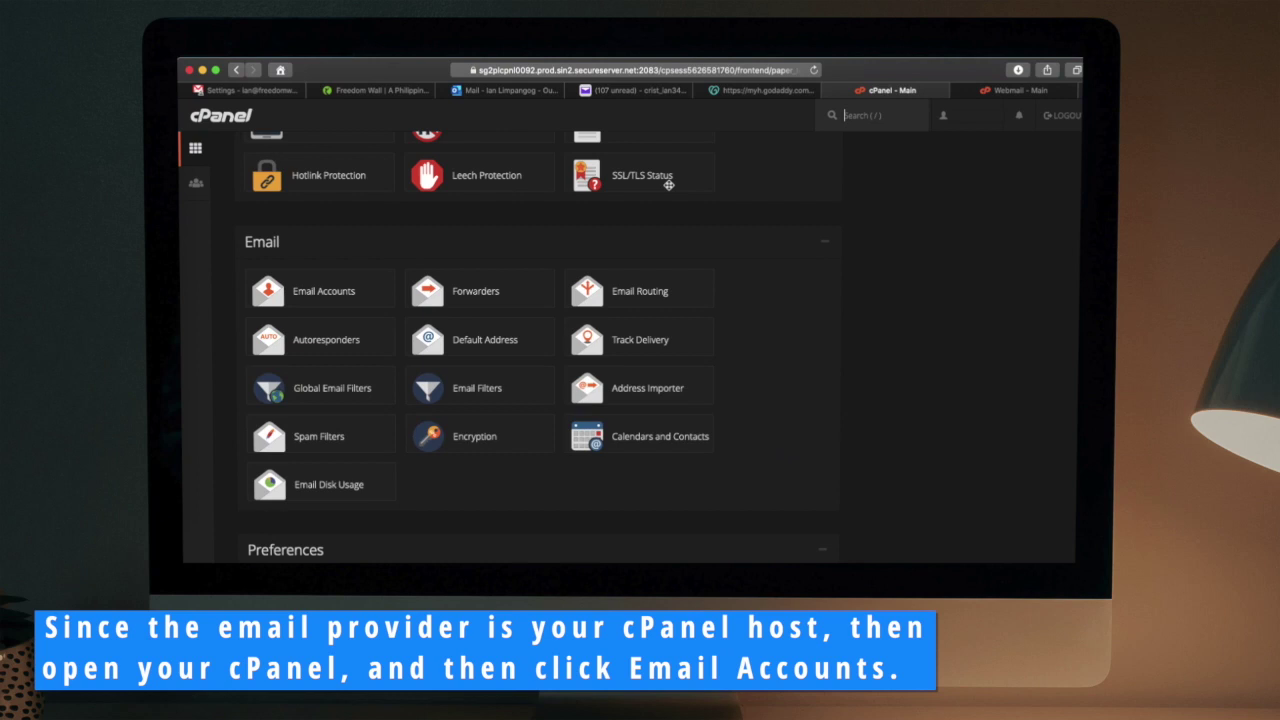
left_click(311, 217)
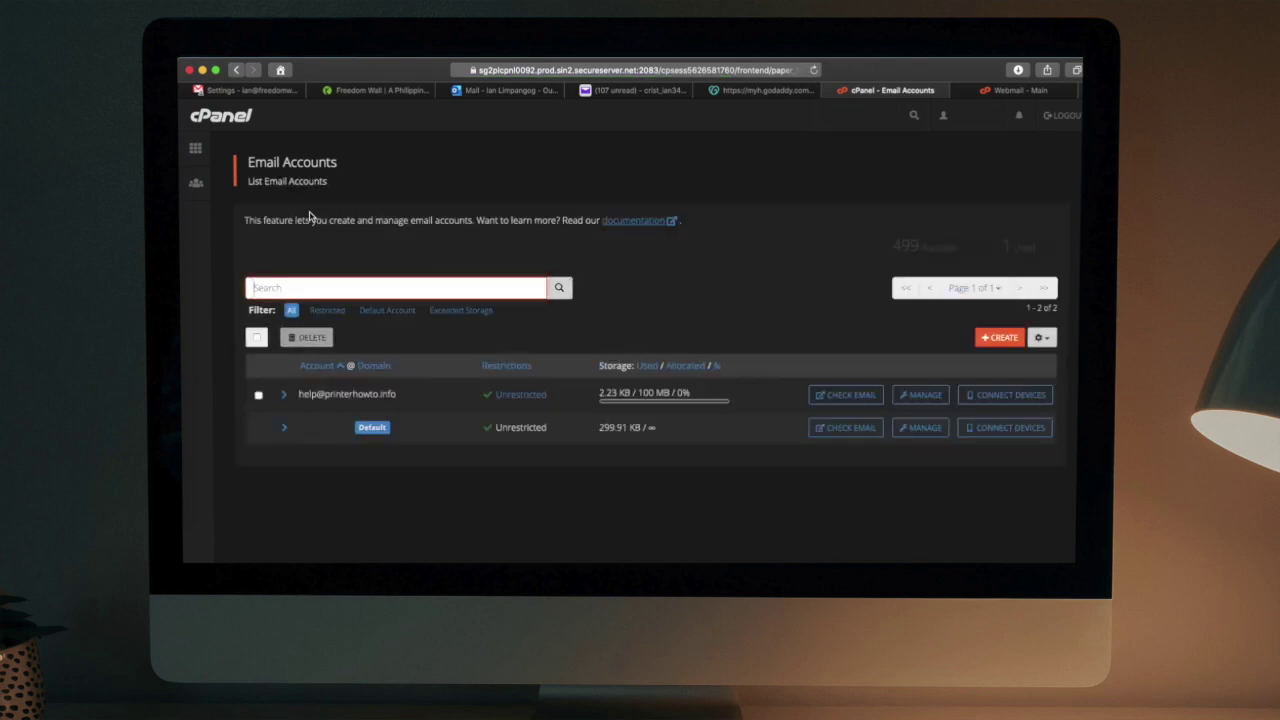
left_click(1008, 395)
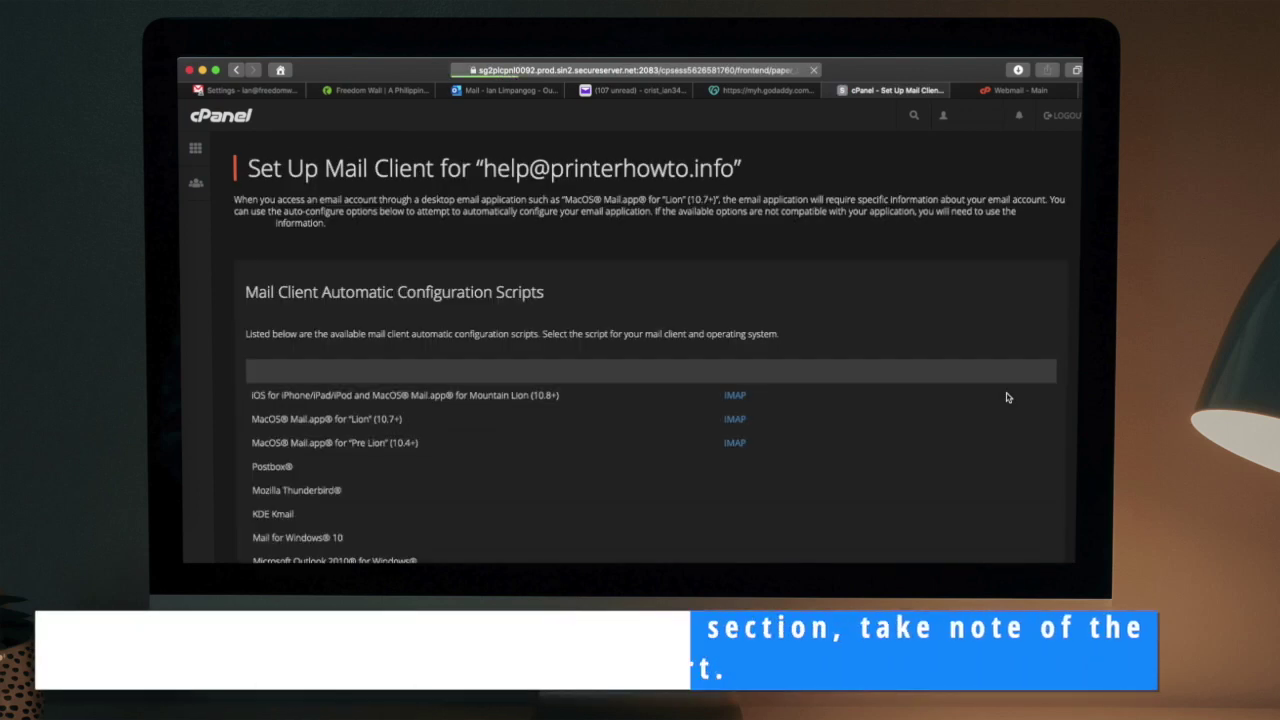
Copy the secure SSL outgoing server name (port 465) from Mail Client Manual Settings
scroll(598, 408, "down", 3)
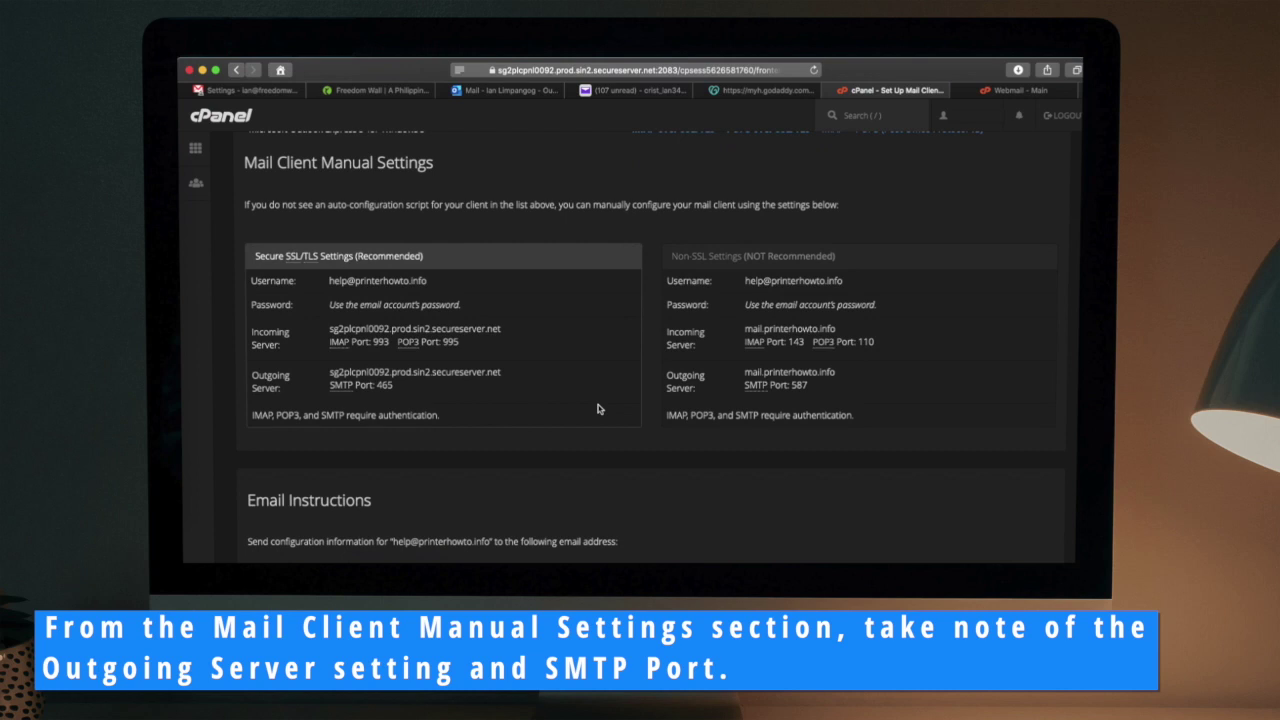
scroll(598, 408, "down", 1)
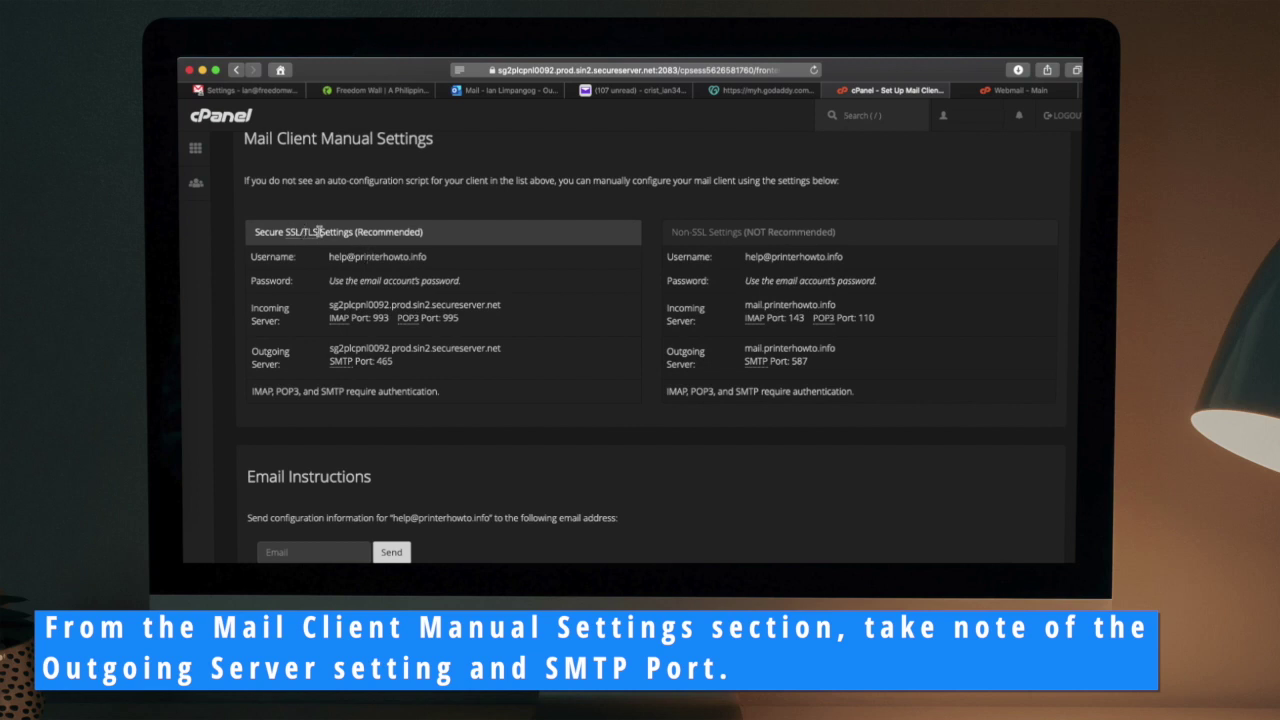
left_click(502, 350)
left_click_drag(502, 350, 330, 347)
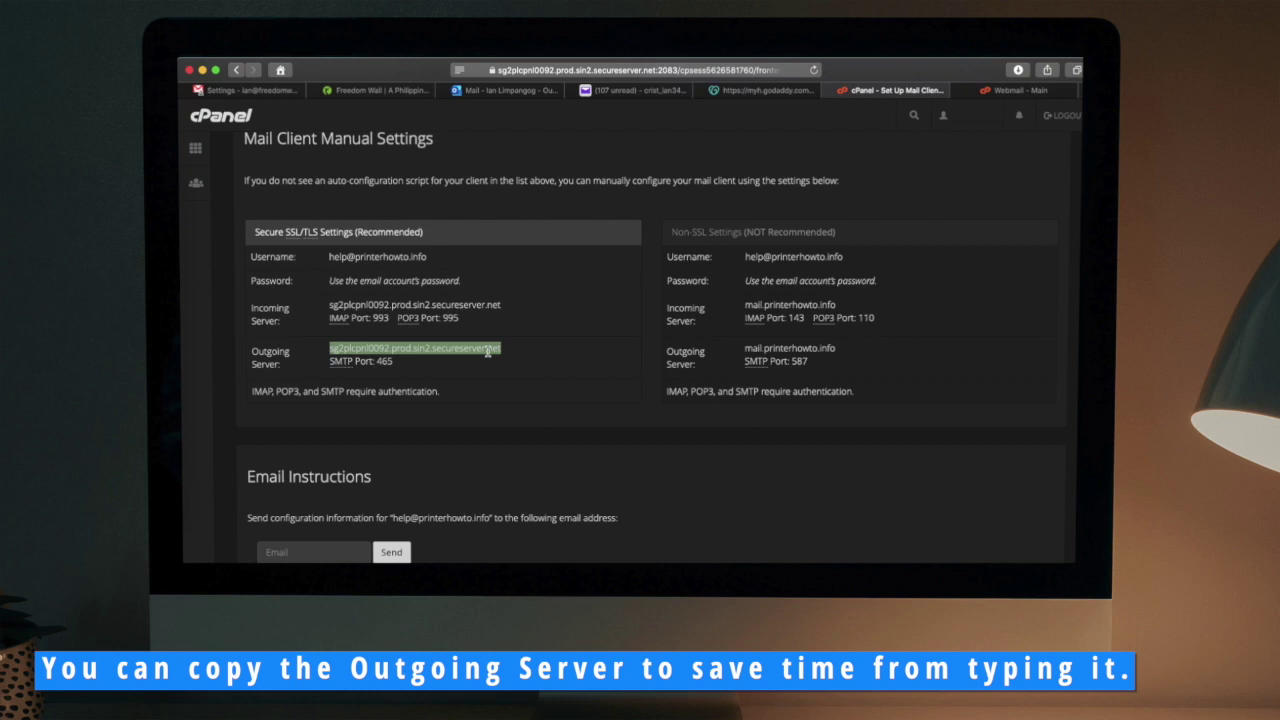
right_click(488, 350)
left_click(512, 391)
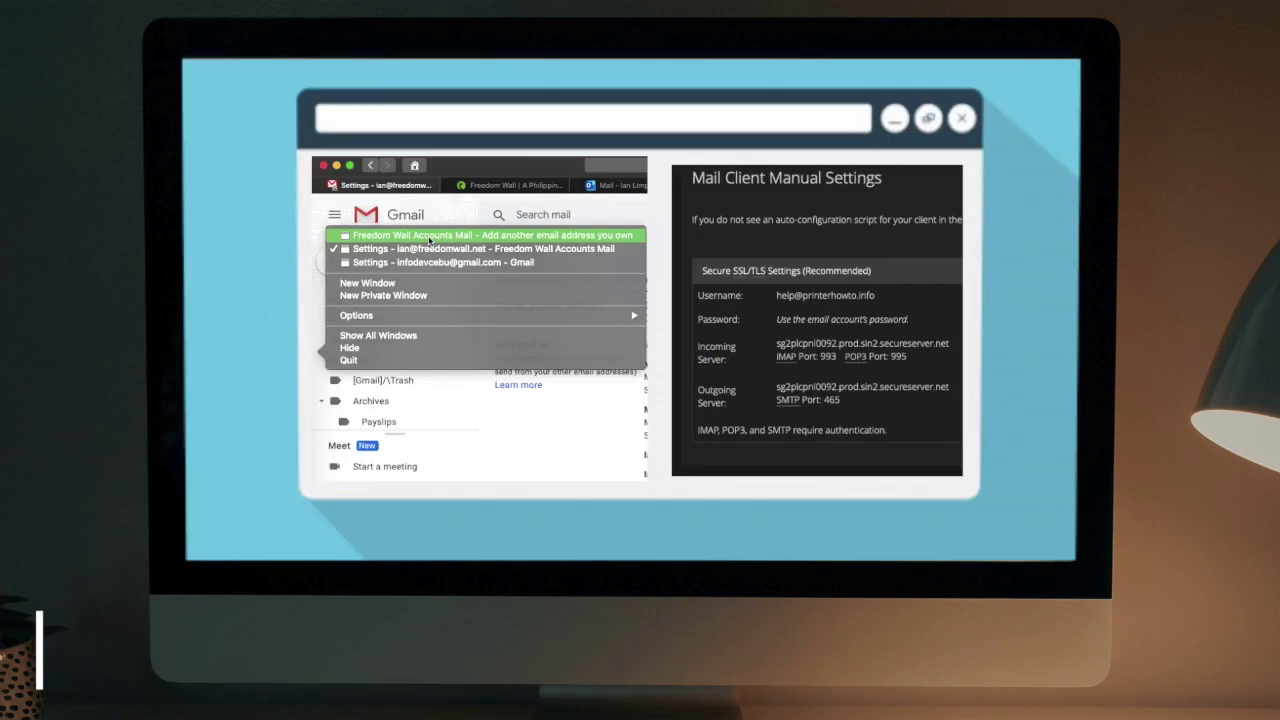
In Gmail, paste the cPanel outgoing server as the SMTP server and set port 465
left_click(430, 238)
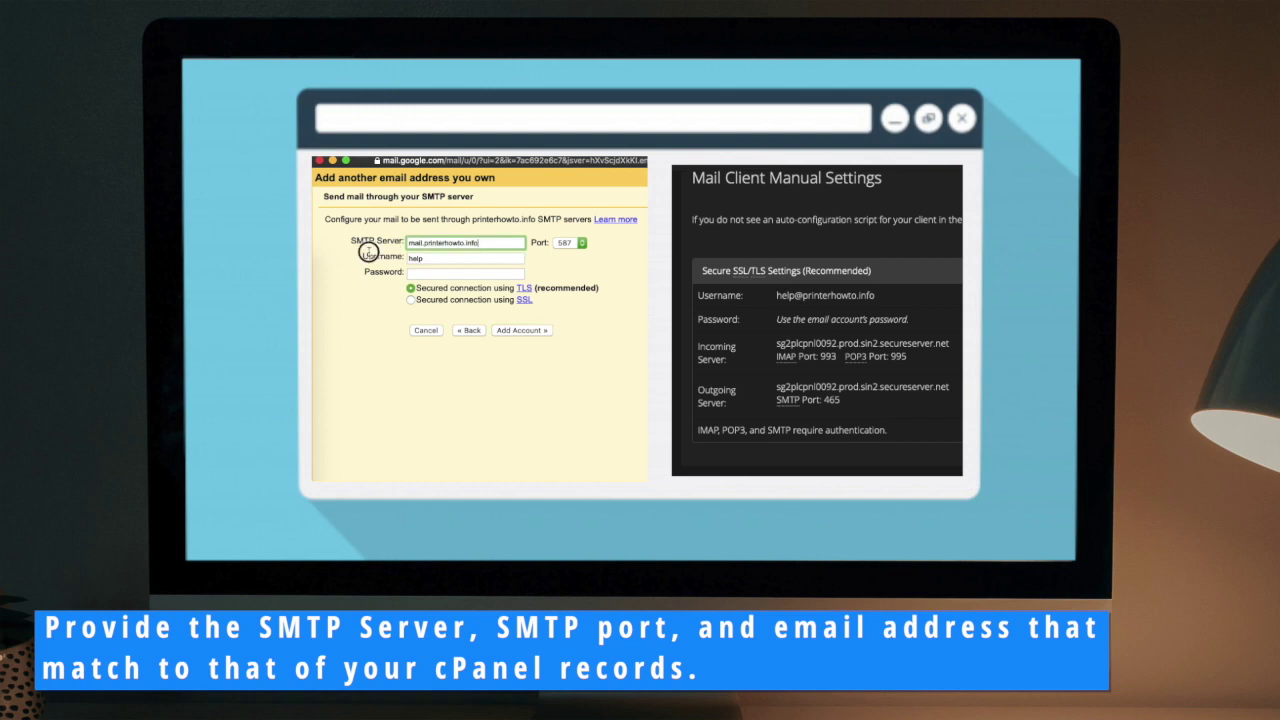
triple_click(408, 242)
key("ctrl+v")
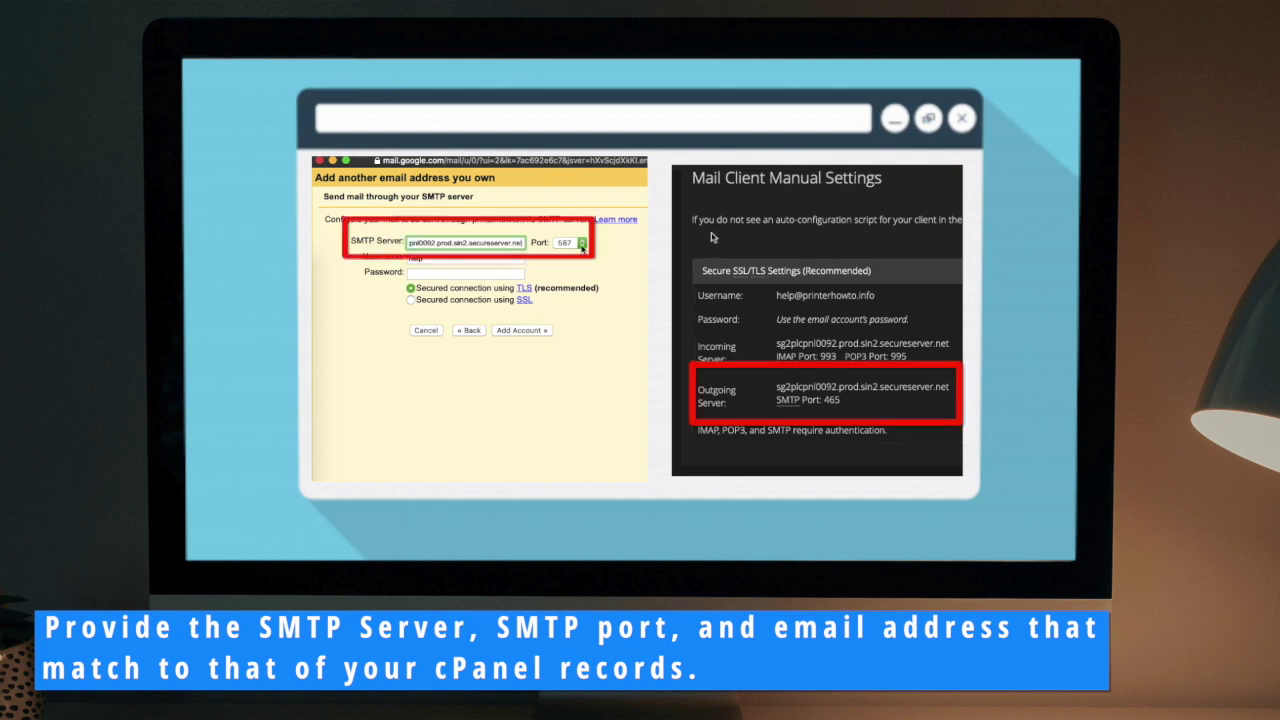
left_click(580, 243)
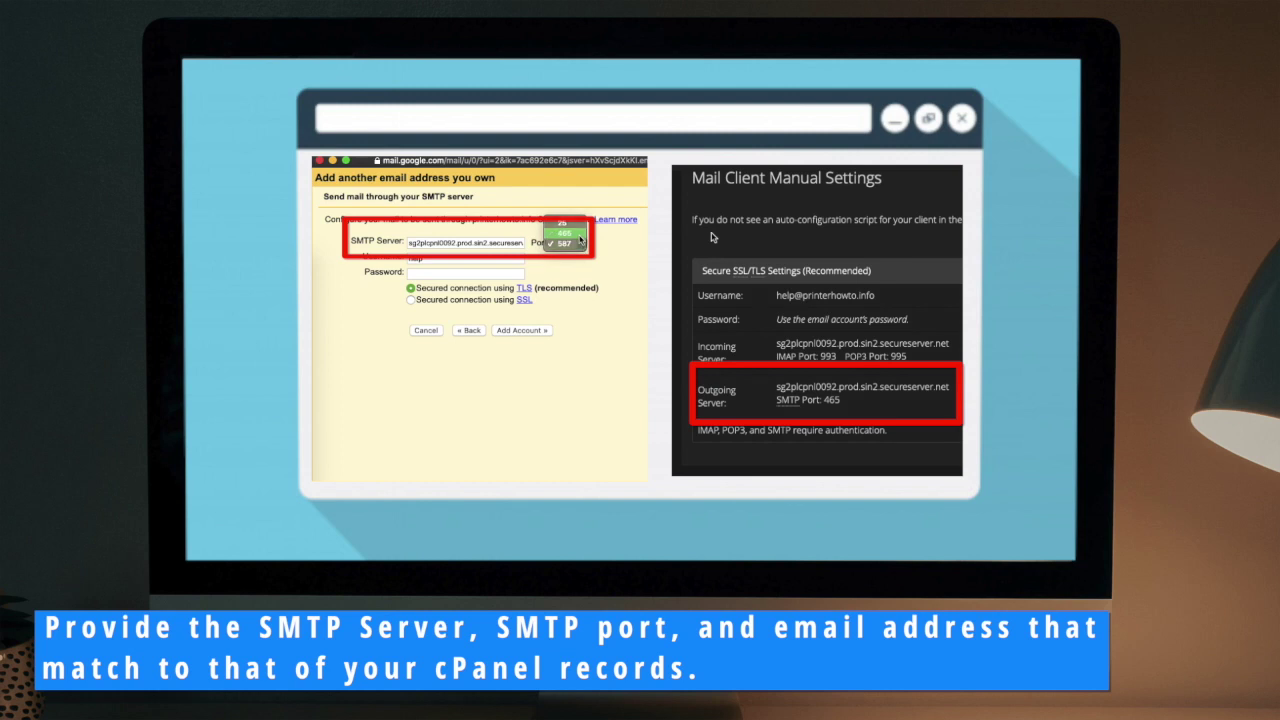
left_click(564, 233)
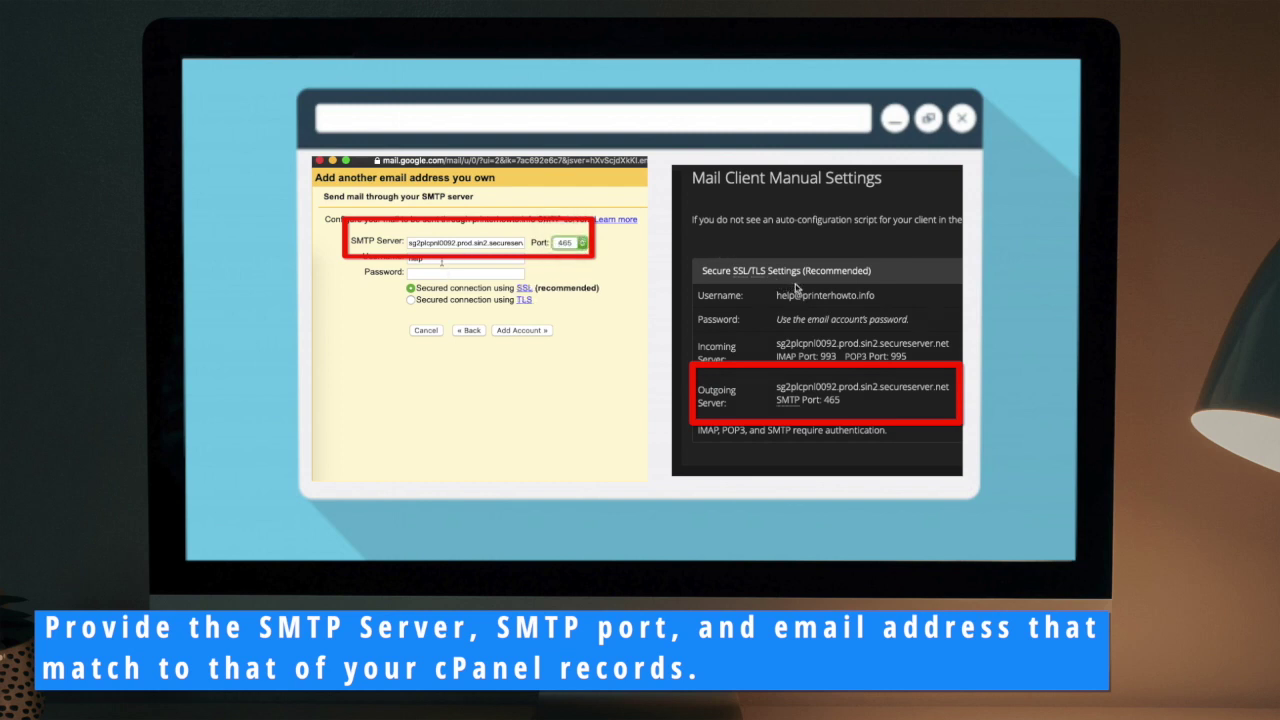
Enter username printerhowto.info and the account password, add the account, and decline saving the password
type("printer")
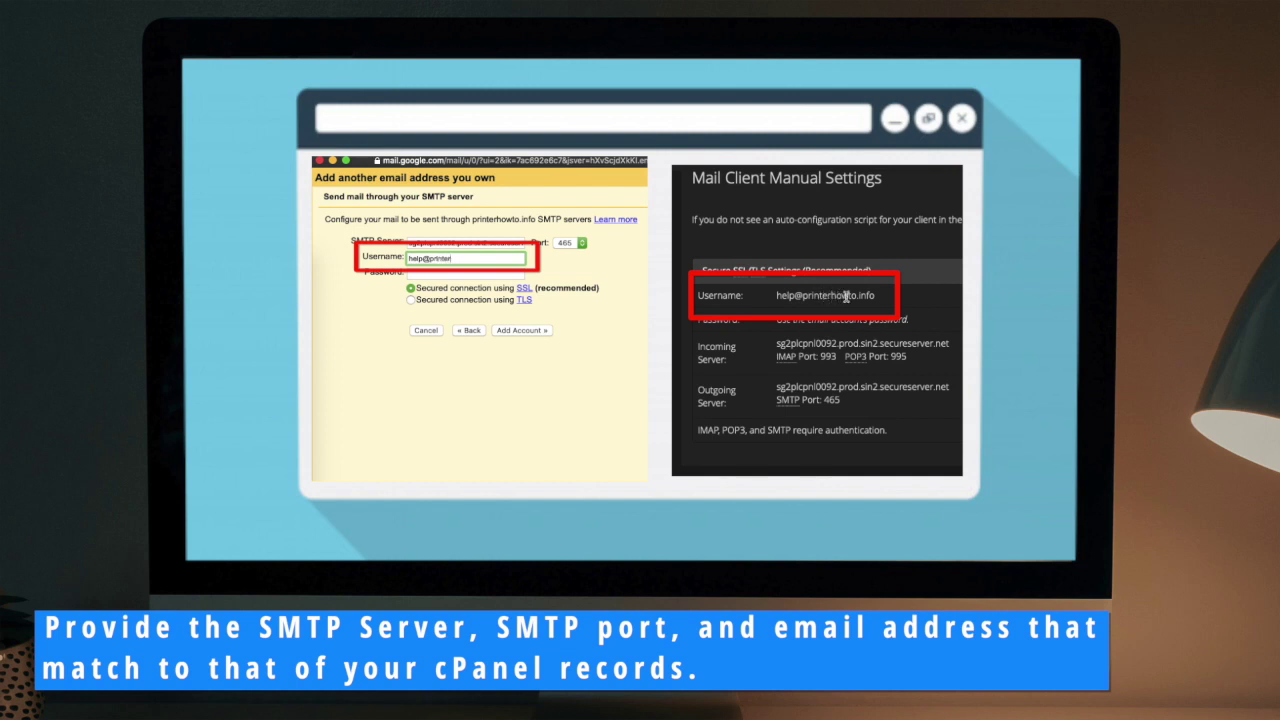
type("howto.info")
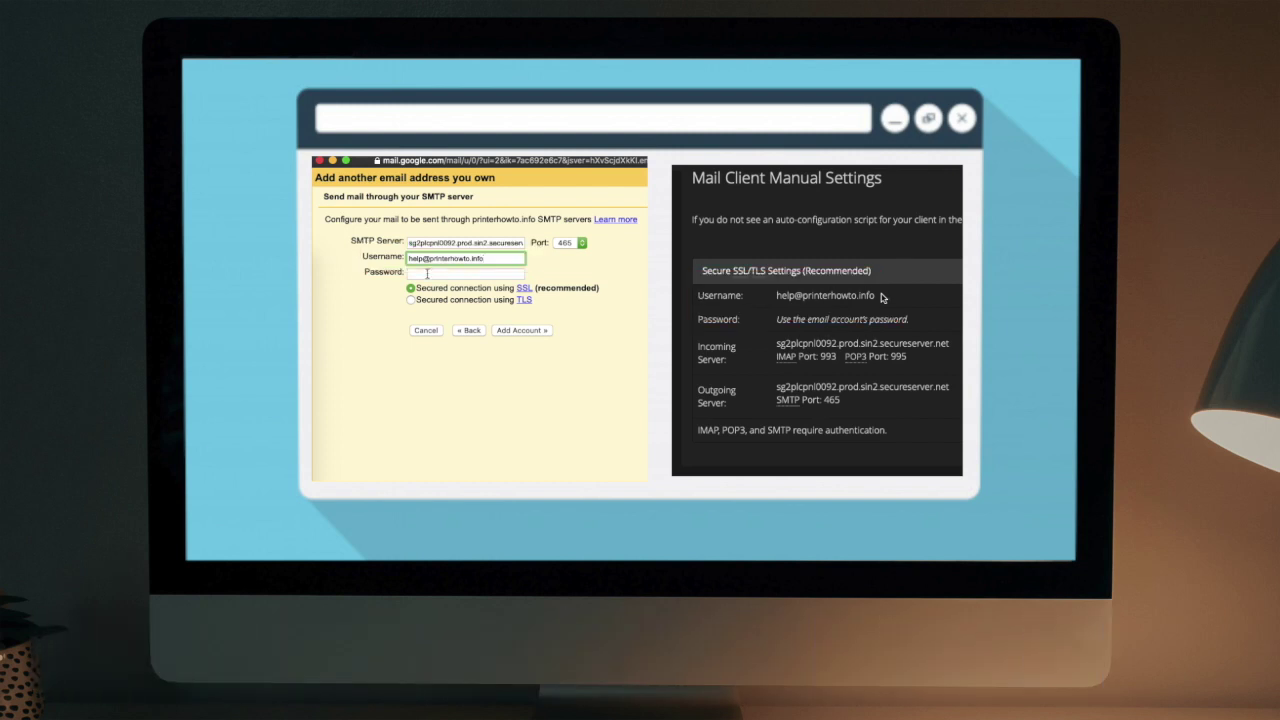
left_click(427, 273)
type("•")
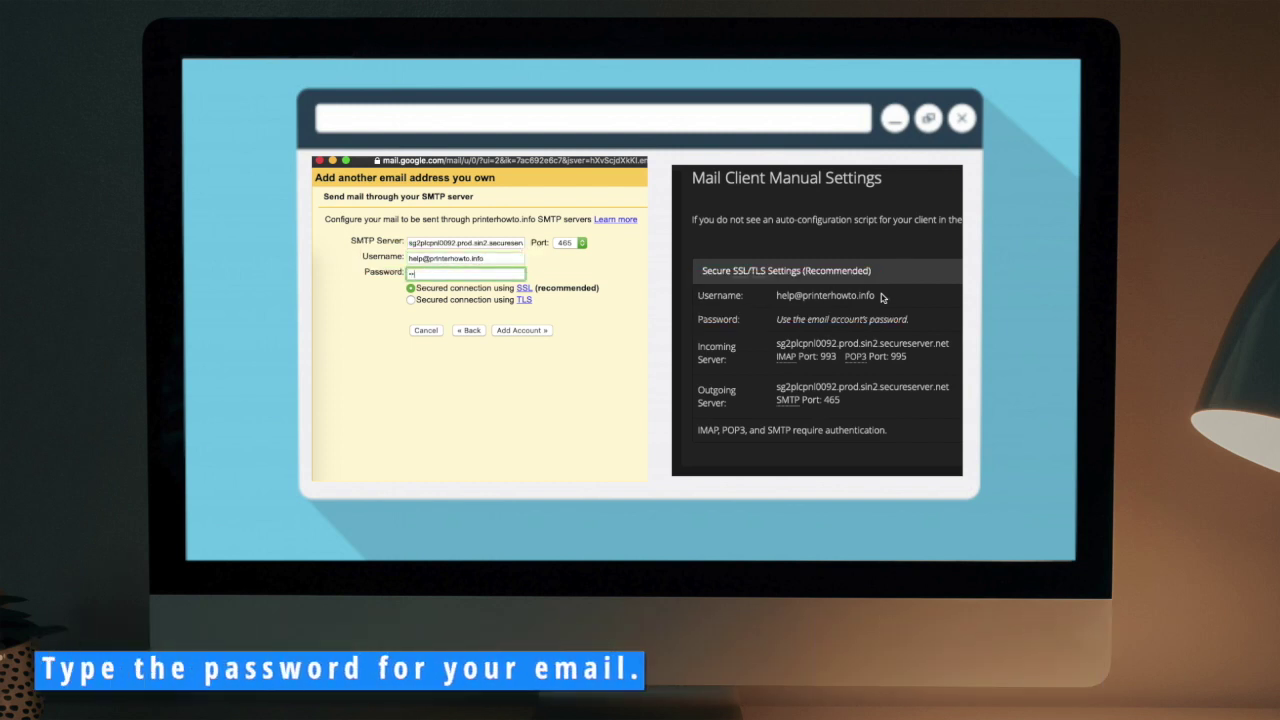
type("•••••••")
left_click(520, 330)
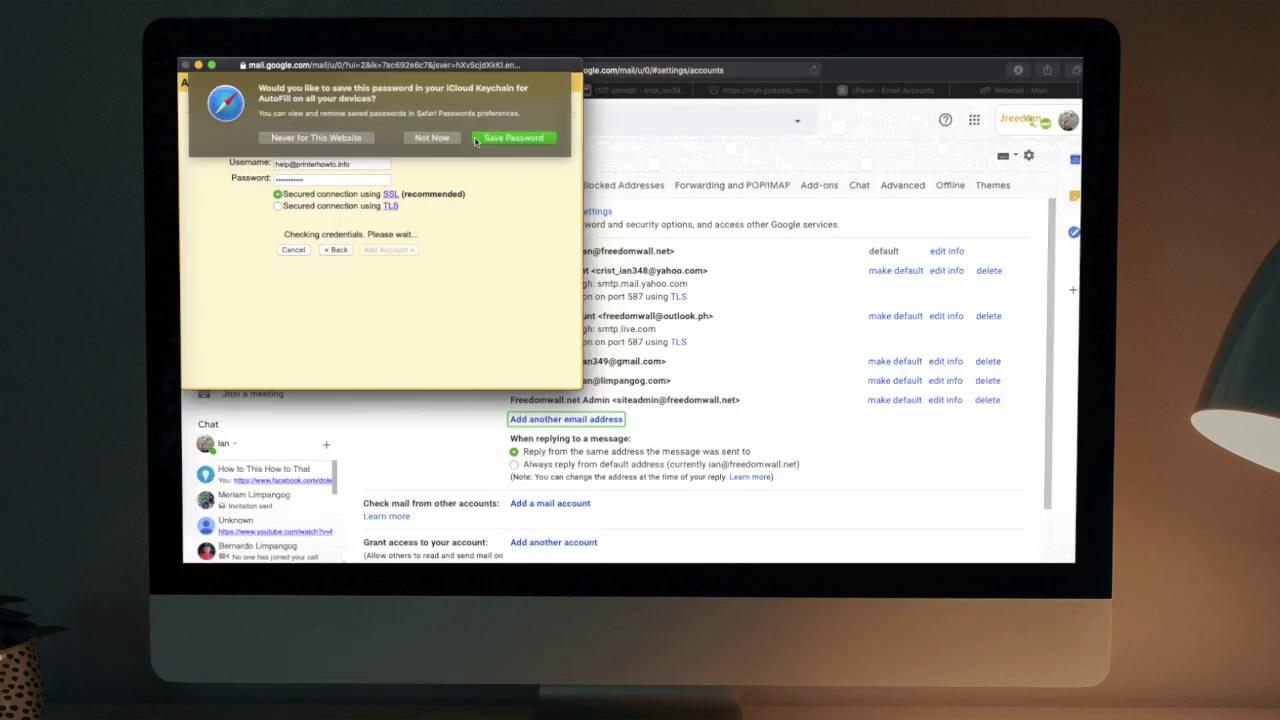
left_click(433, 141)
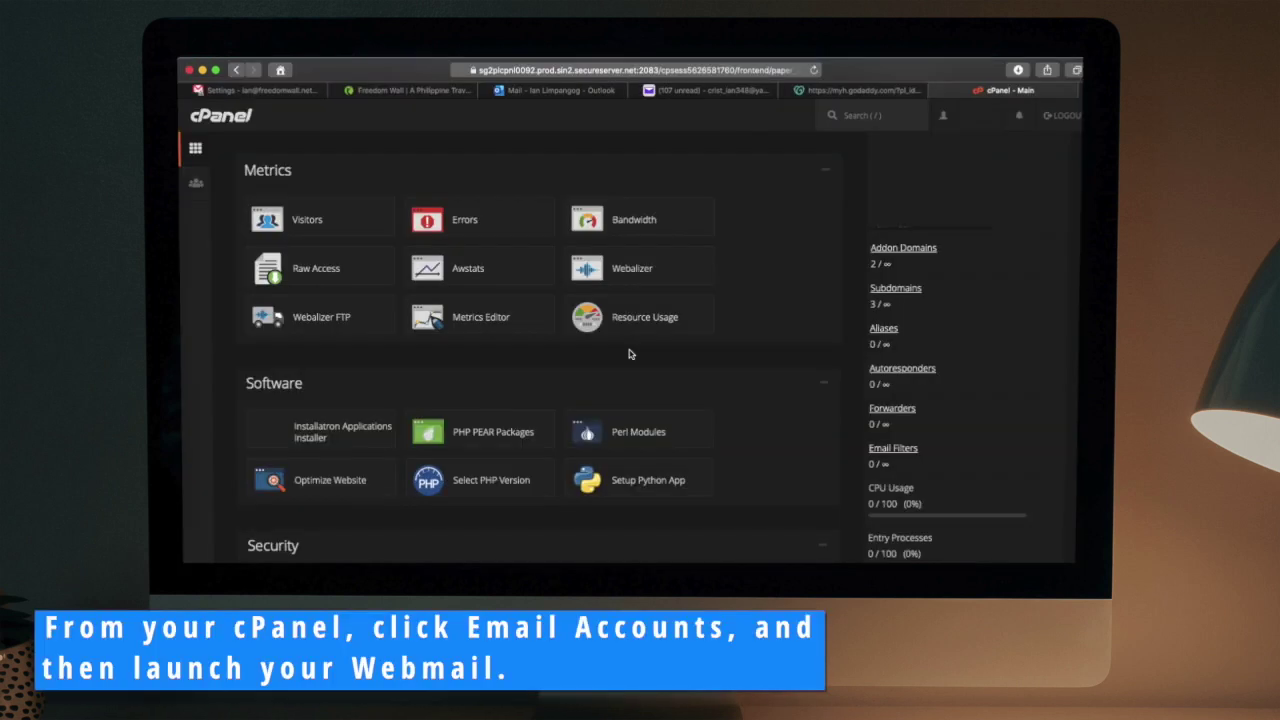
Launch the cPanel account's Roundcube Webmail inbox from the Email Accounts list
scroll(630, 353, "down", 5)
left_click(319, 487)
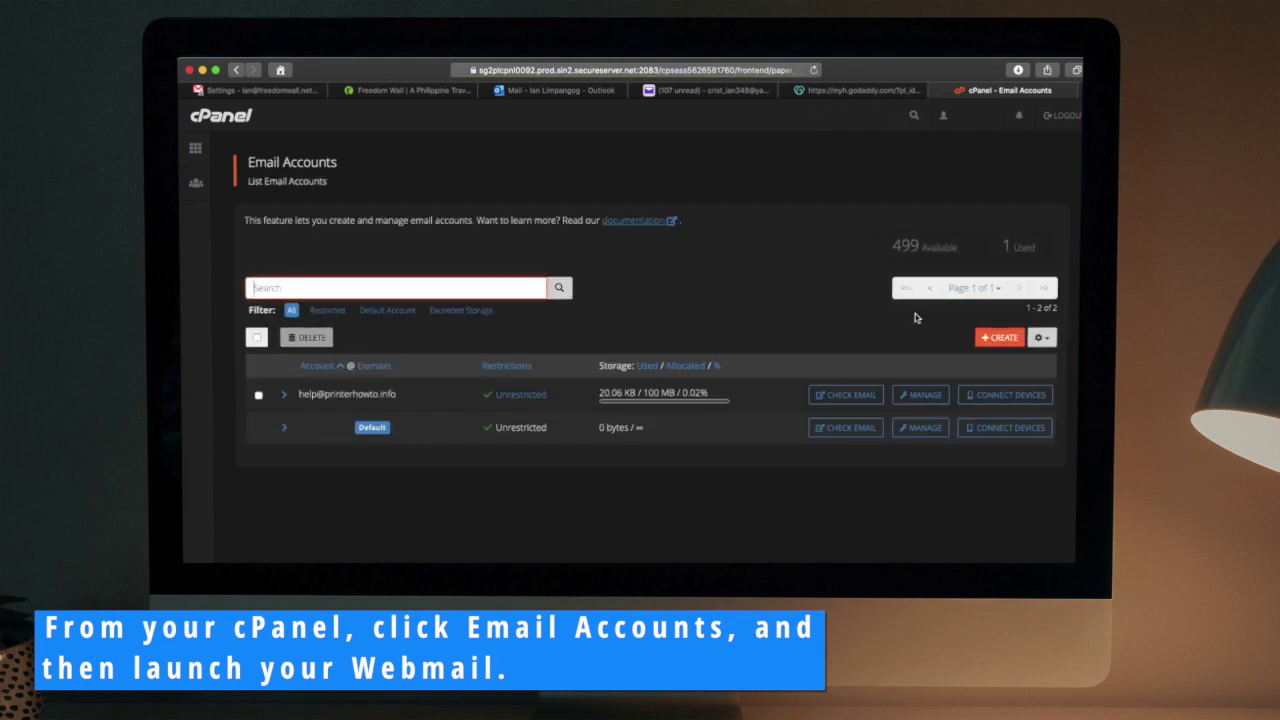
left_click(845, 395)
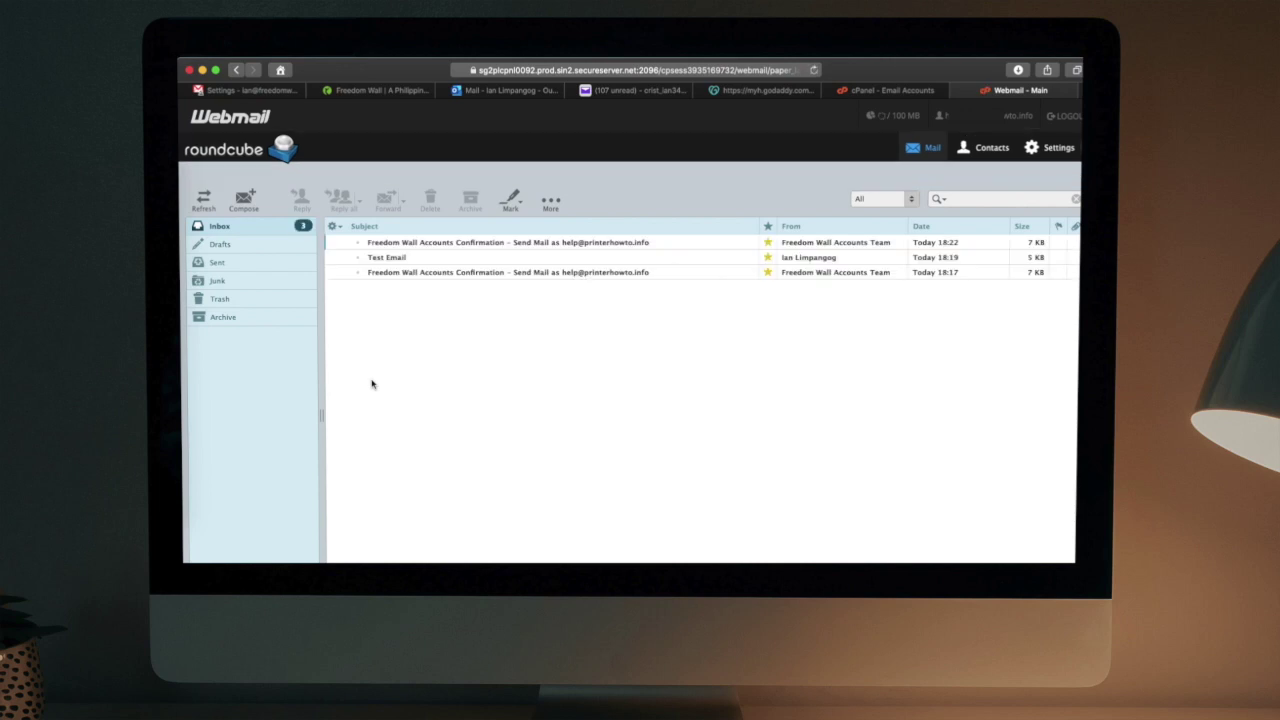
Copy the code from the Freedom Wall Accounts Confirmation email and switch back to Gmail
left_click(489, 243)
double_click(489, 248)
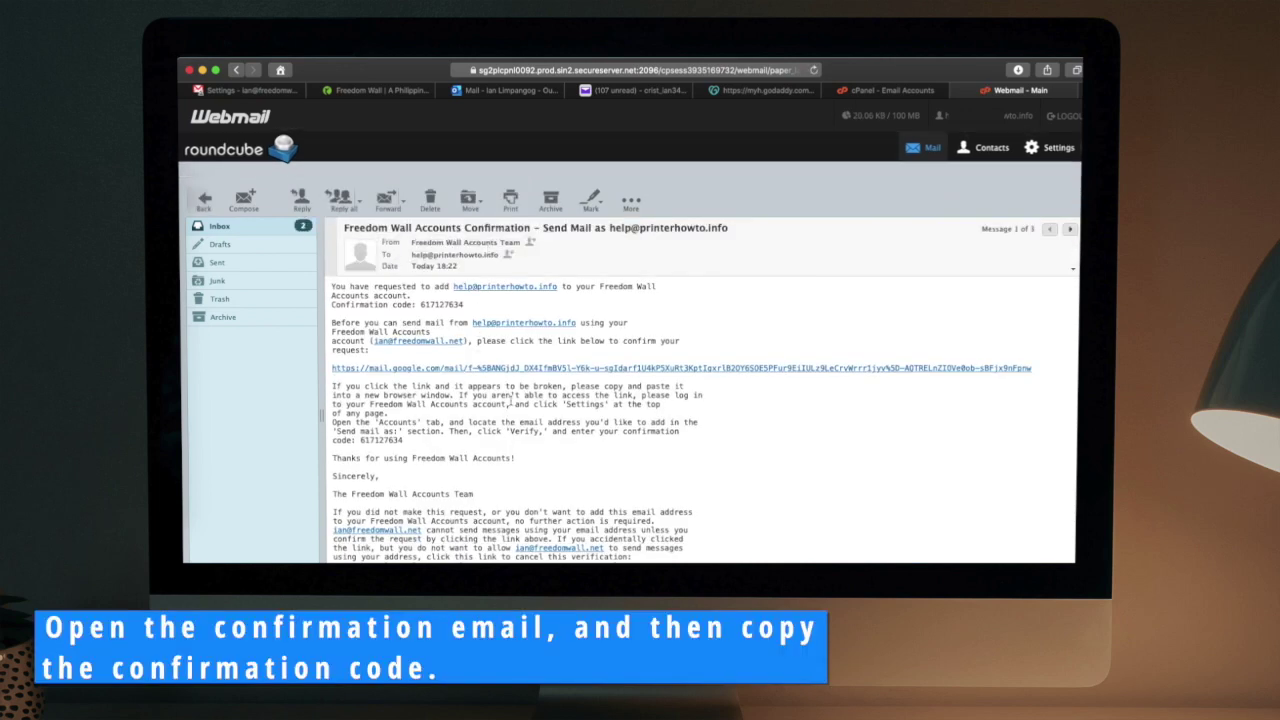
scroll(510, 401, "down", 1)
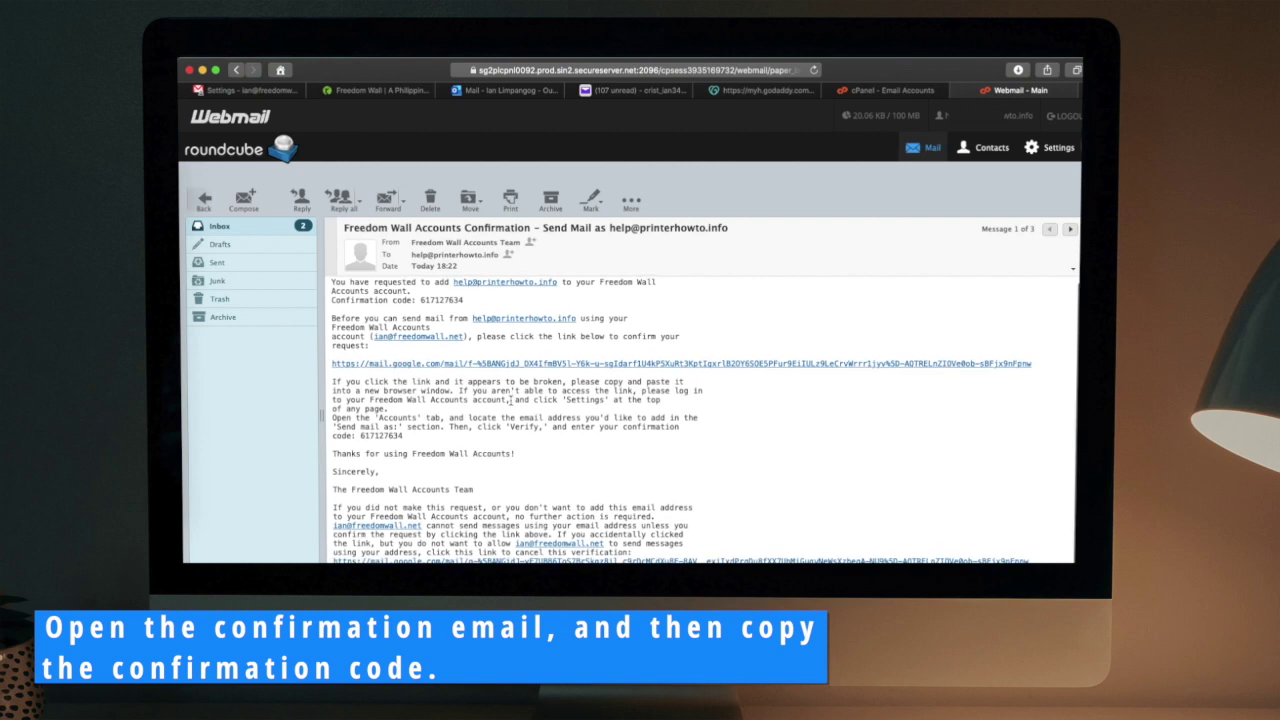
scroll(511, 400, "up", 1)
double_click(383, 441)
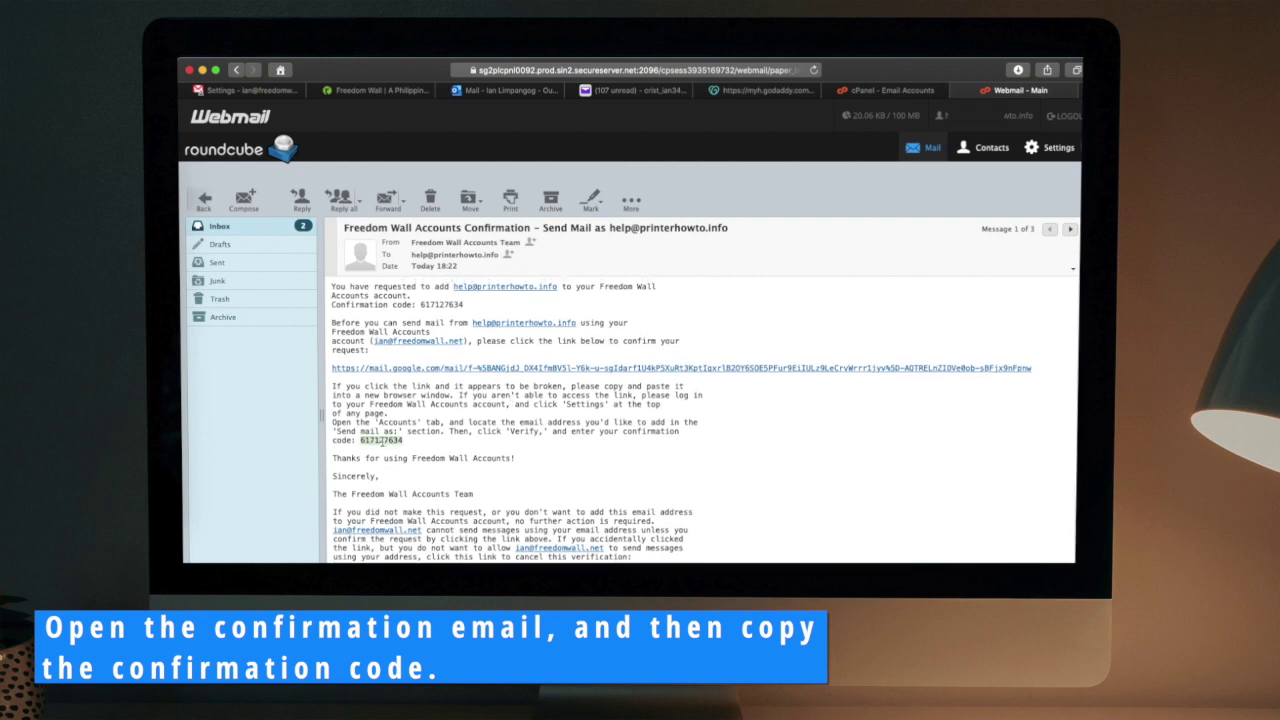
right_click(383, 441)
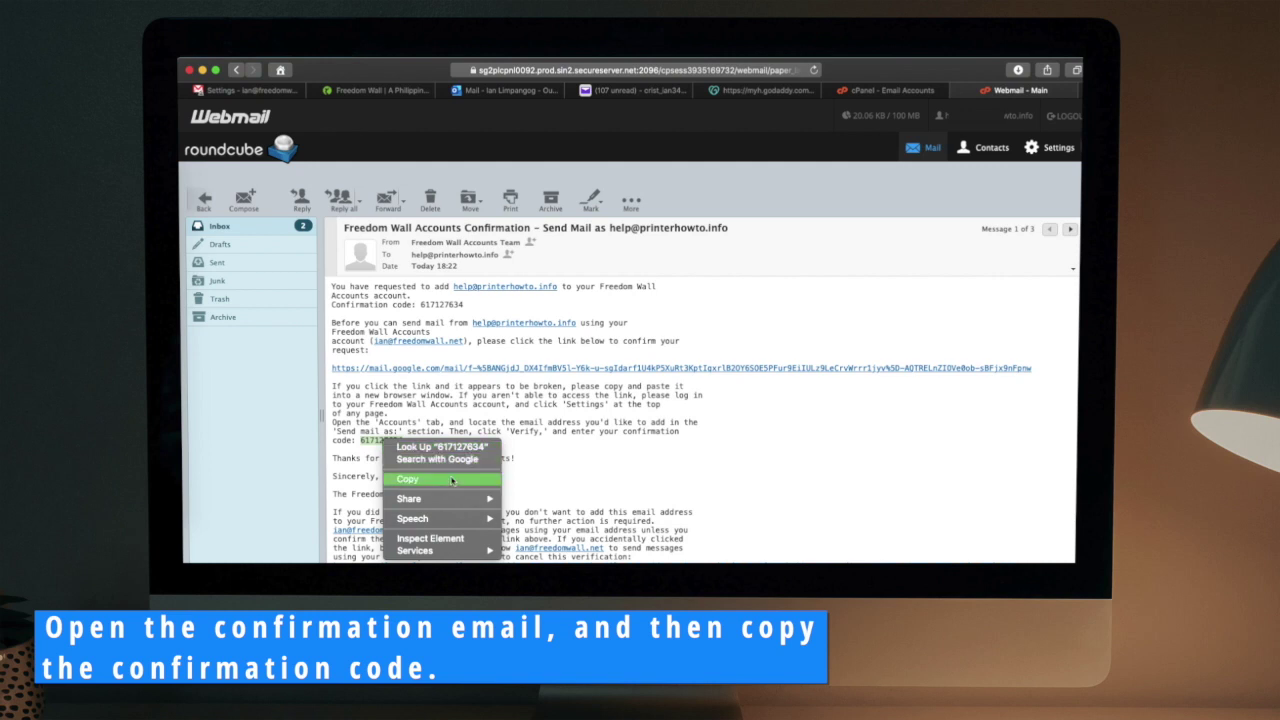
left_click(452, 481)
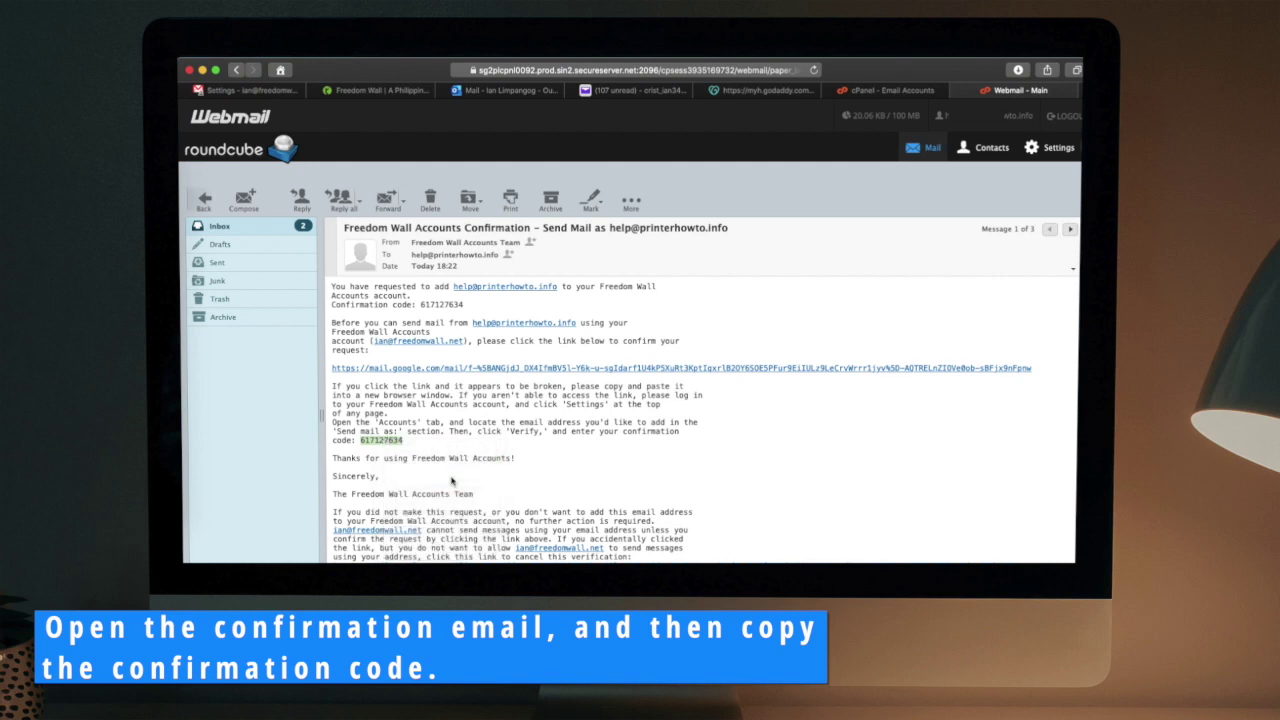
left_click(255, 92)
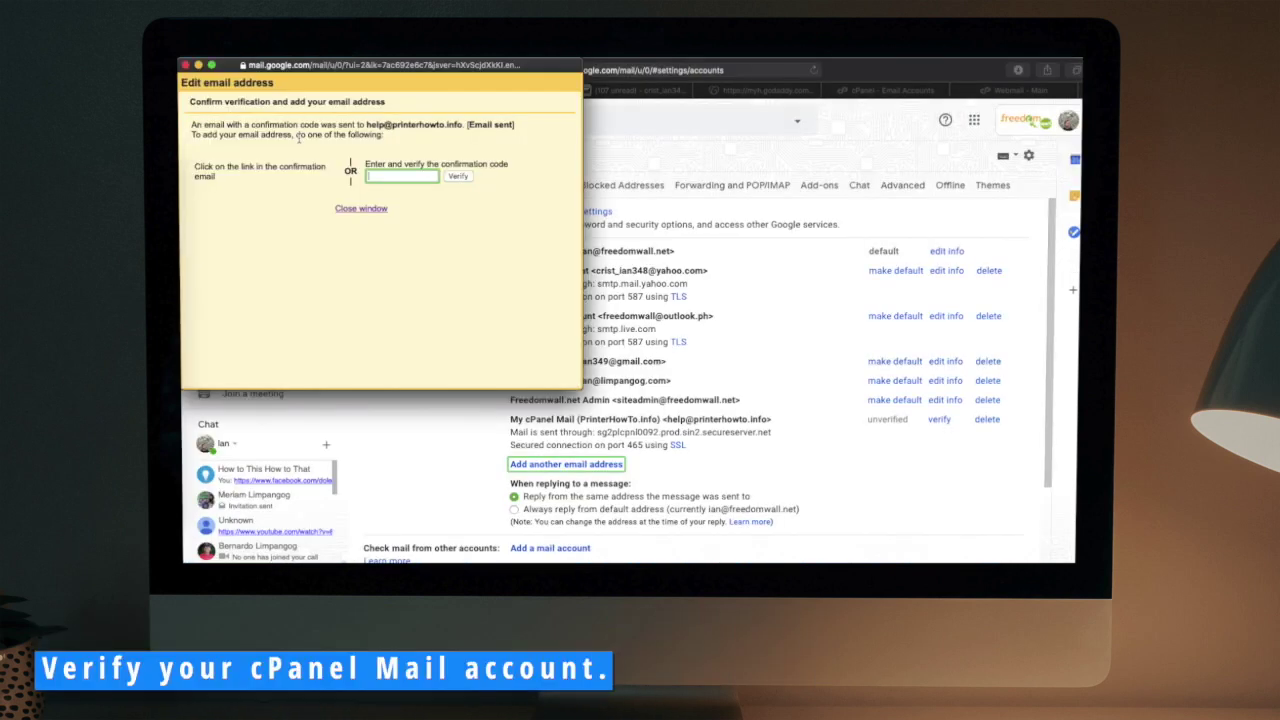
Paste the confirmation code into Gmail's verification popup and verify the cPanel address
left_click(314, 66)
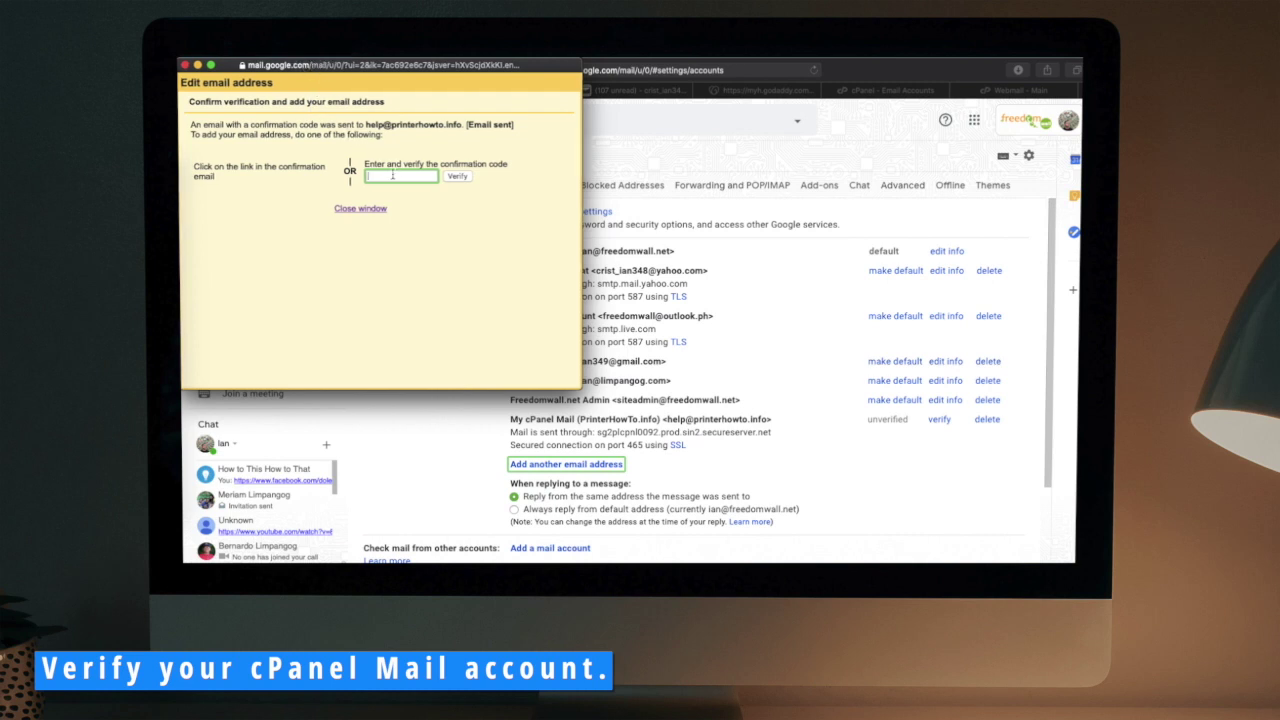
key("super+v")
left_click(463, 178)
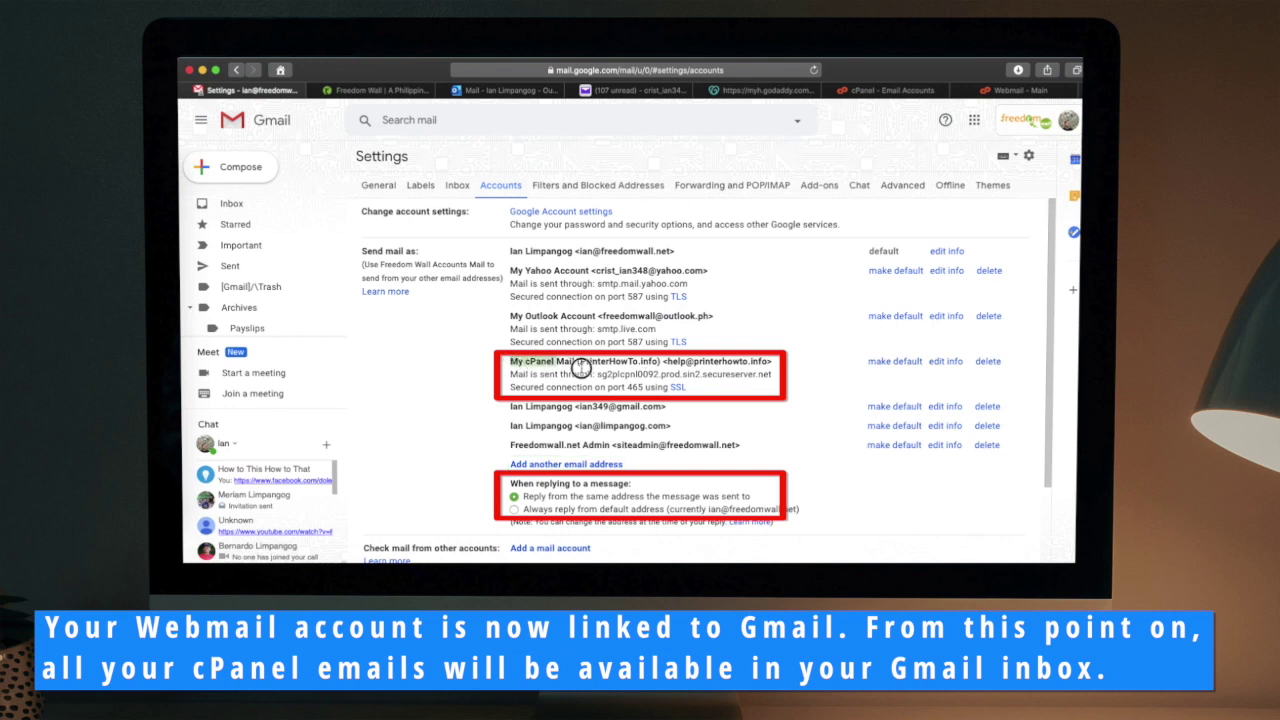
Compose a new email from the cPanel Mail address to the iCloud contact
left_click(228, 168)
left_click(755, 288)
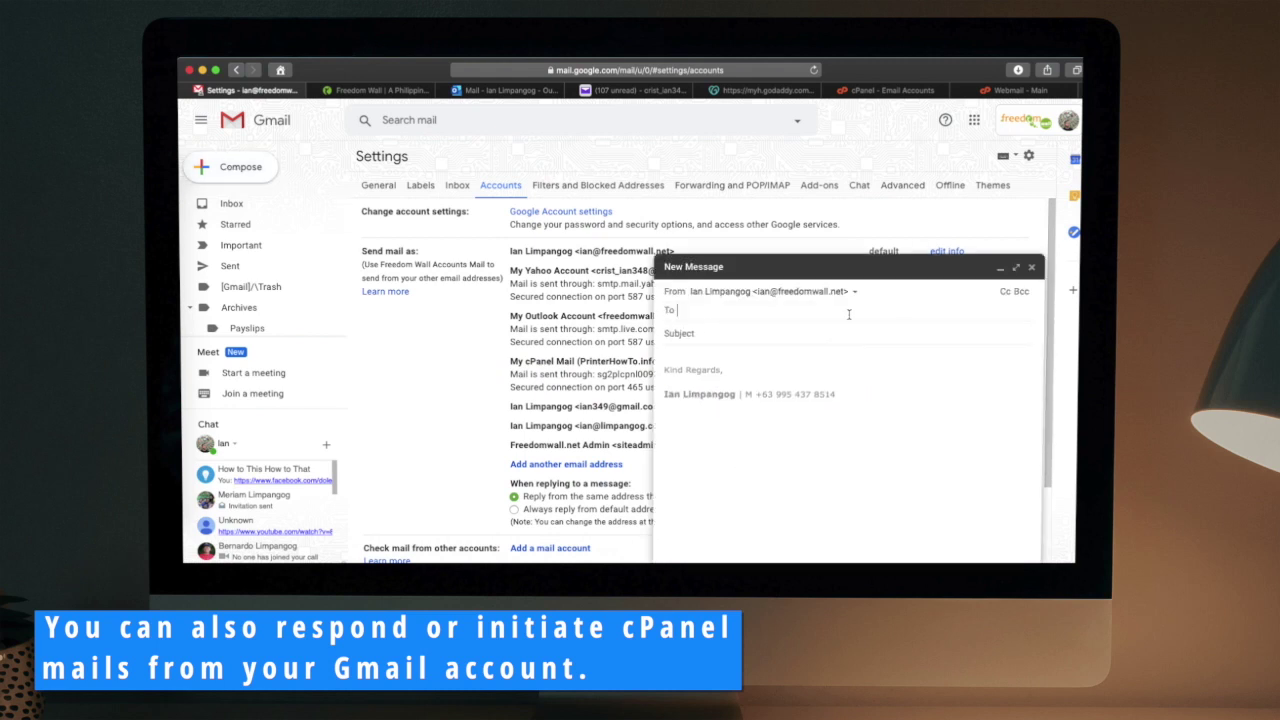
left_click(855, 293)
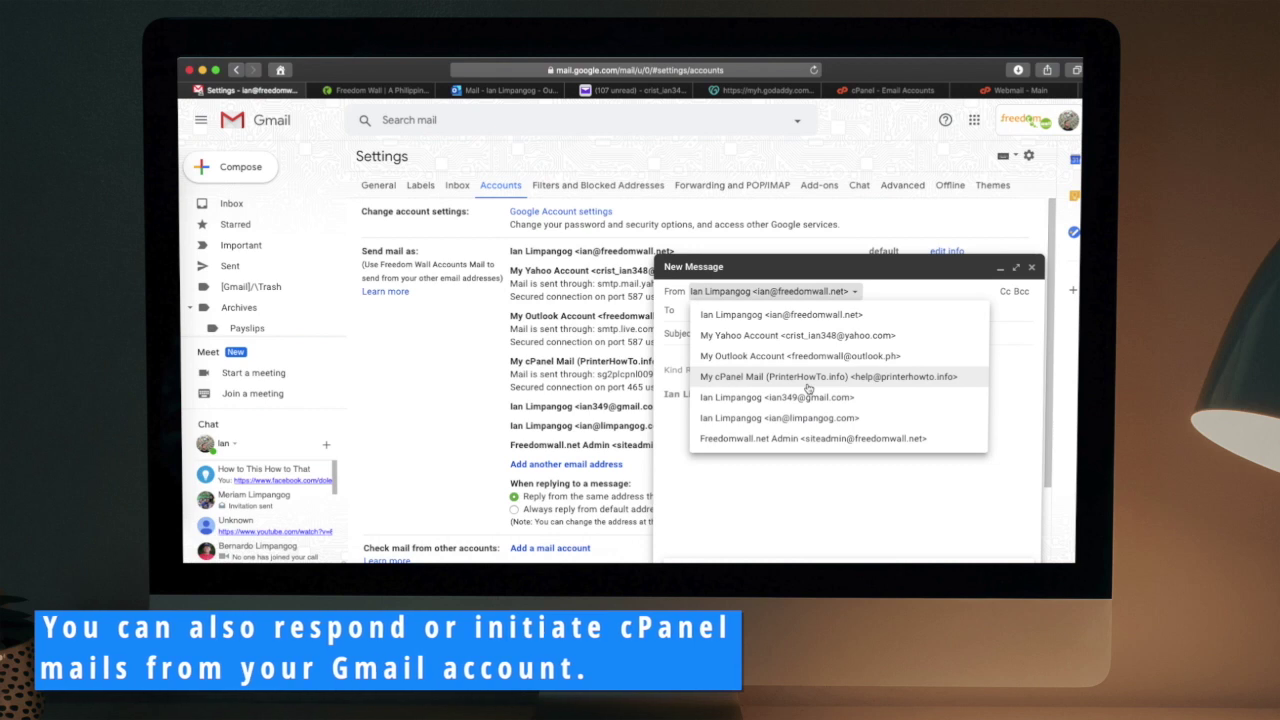
left_click(965, 383)
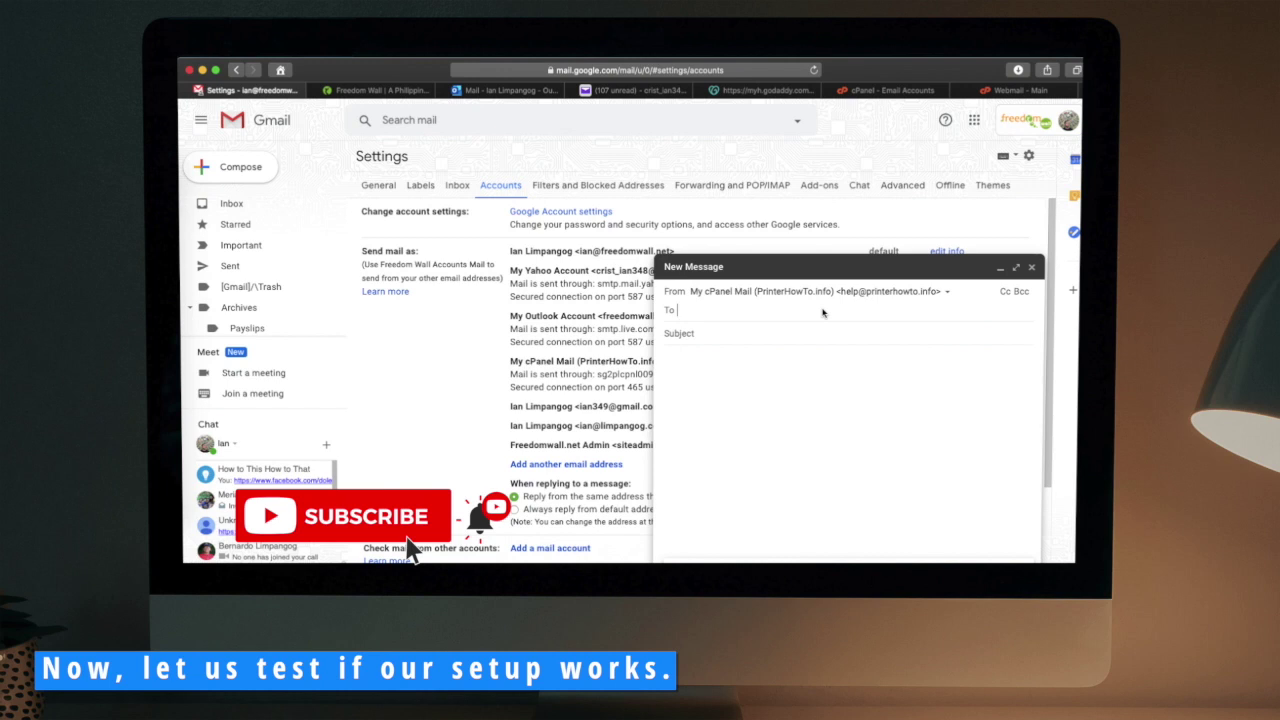
type("ou")
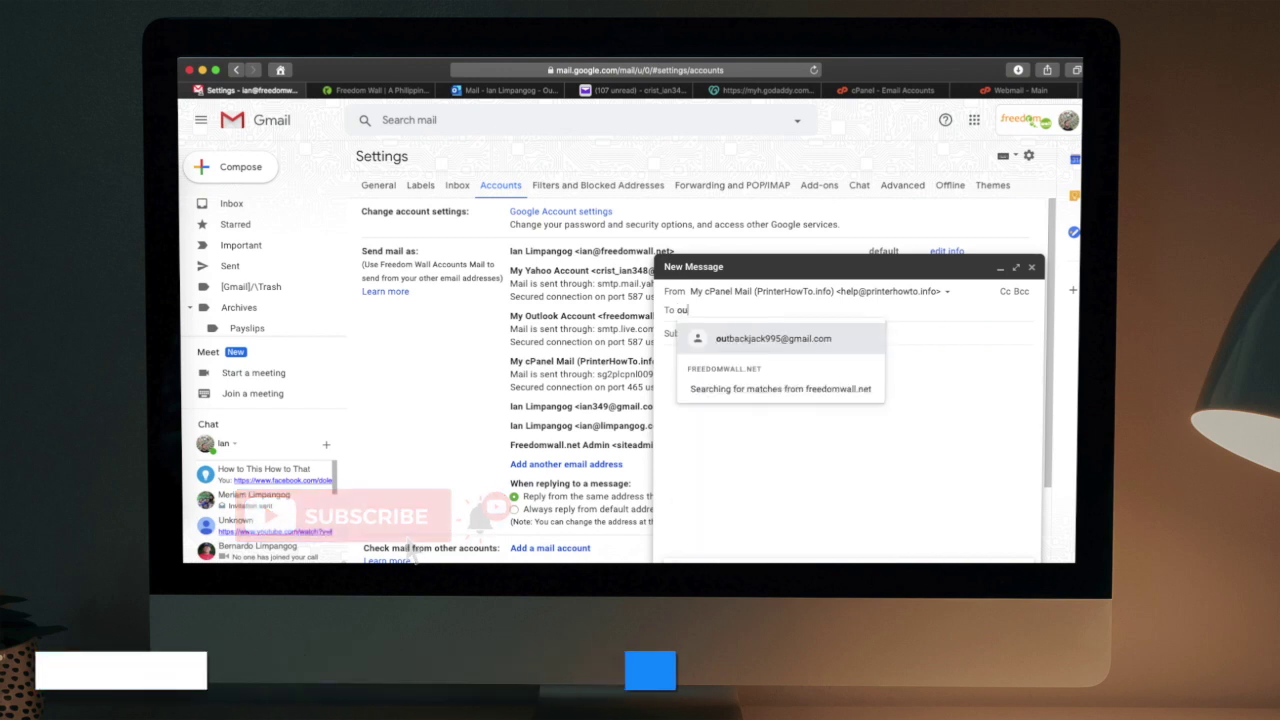
key("BackSpace")
key("BackSpace")
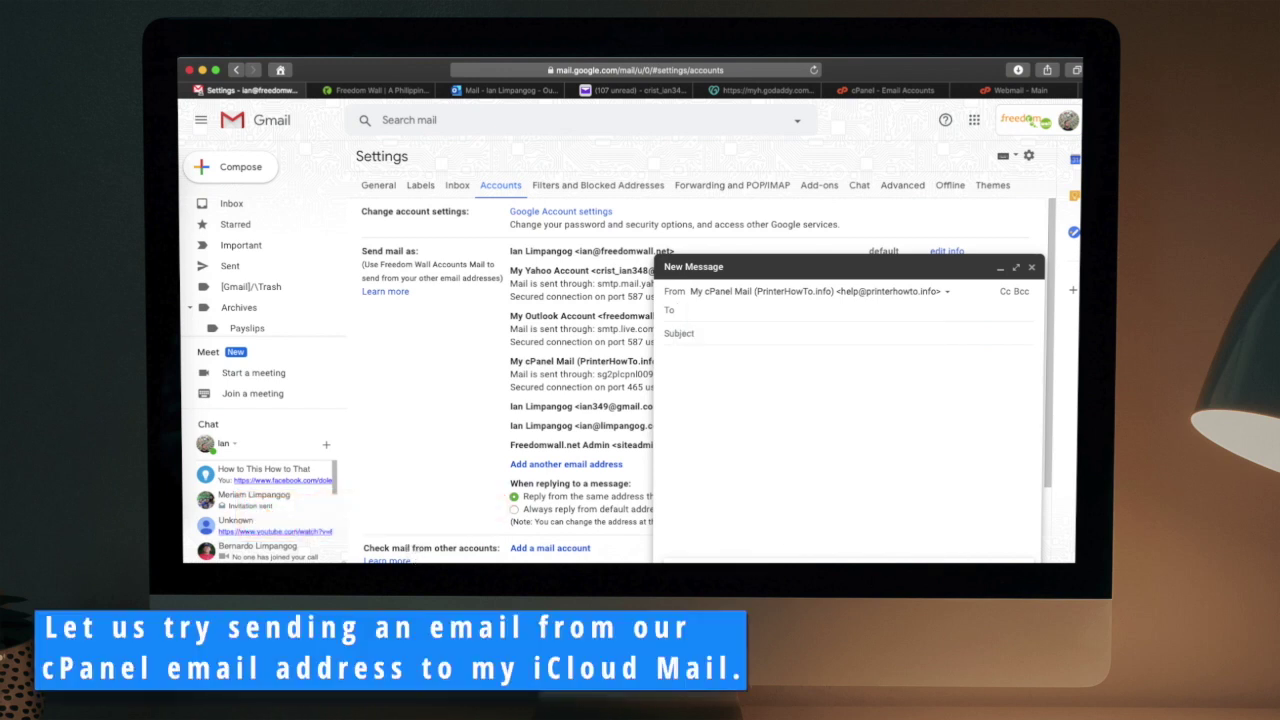
left_click(815, 343)
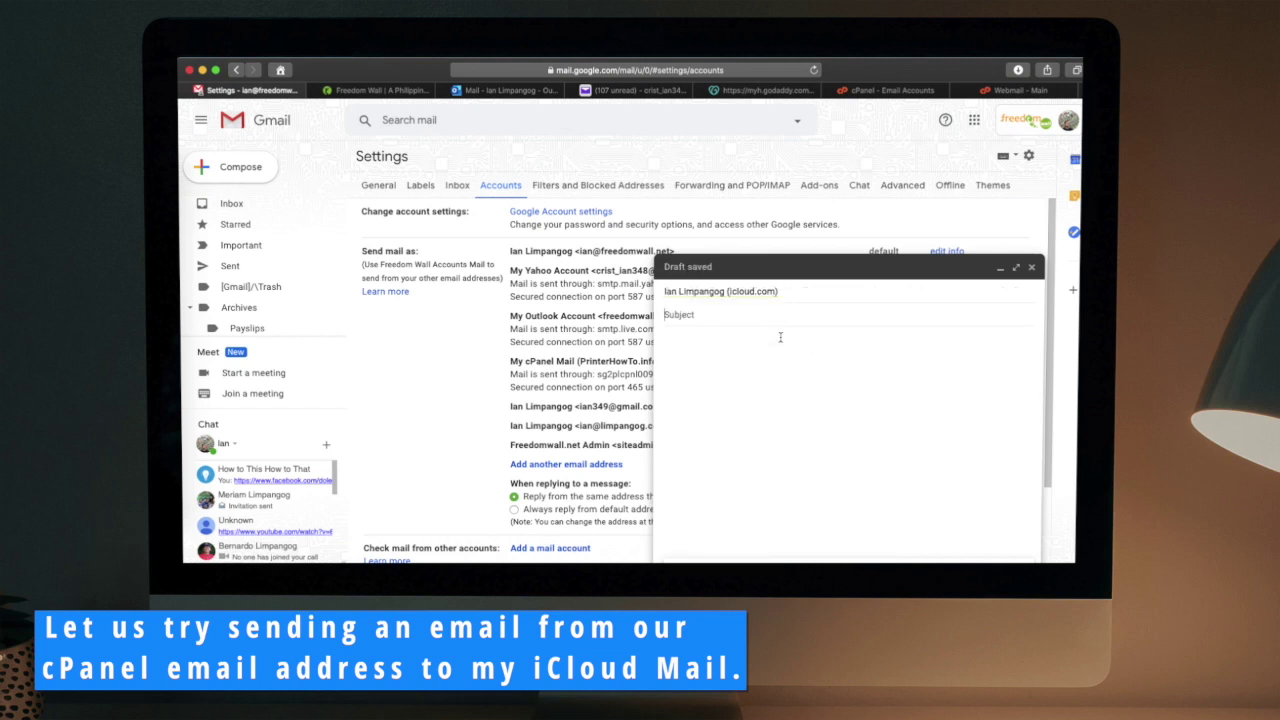
Add subject 'Email test' and a body testing the email link, then review the sent message's details
type("This is just to test")
key("BackSpace")
key("BackSpace")
key("BackSpace")
key("BackSpace")
key("BackSpace")
key("BackSpace")
key("BackSpace")
key("BackSpace")
key("BackSpace")
key("BackSpace")
key("BackSpace")
key("BackSpace")
key("BackSpace")
key("BackSpace")
key("BackSpace")
key("BackSpace")
key("BackSpace")
key("BackSpace")
key("BackSpace")
key("BackSpace")
type("Email test")
left_click(775, 362)
type("This is just to test if the email link is successf")
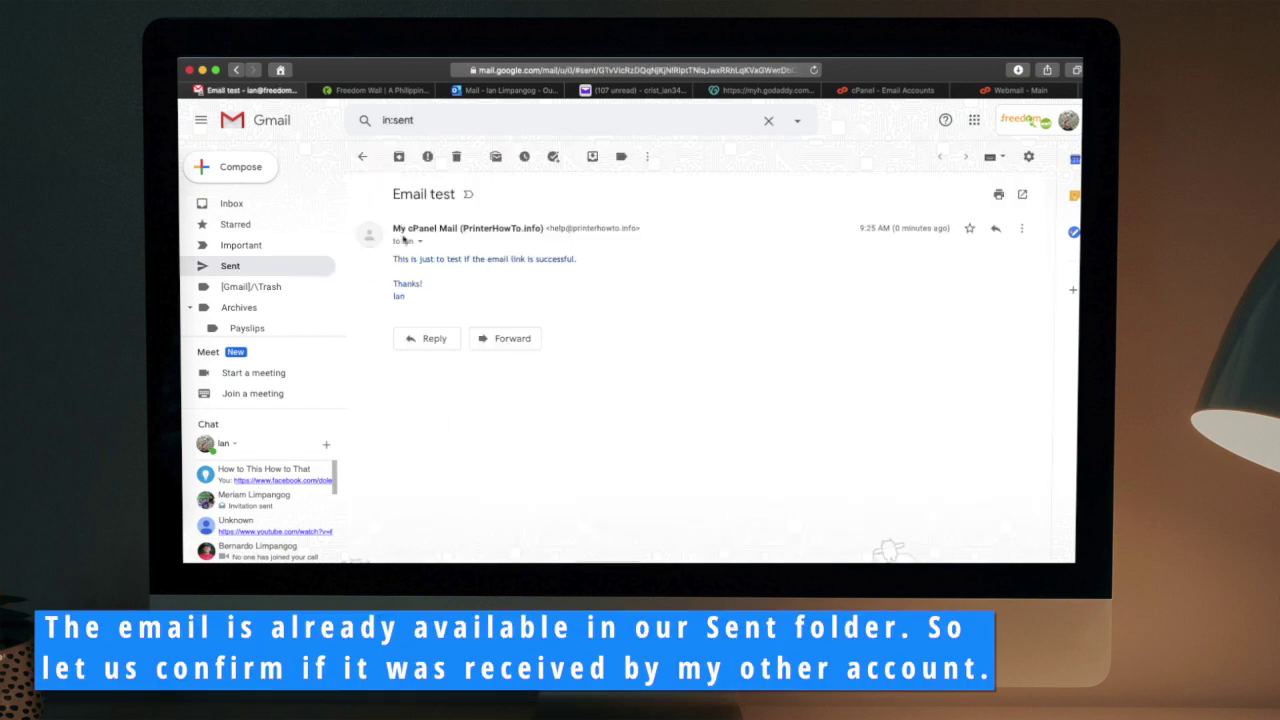
left_click(420, 243)
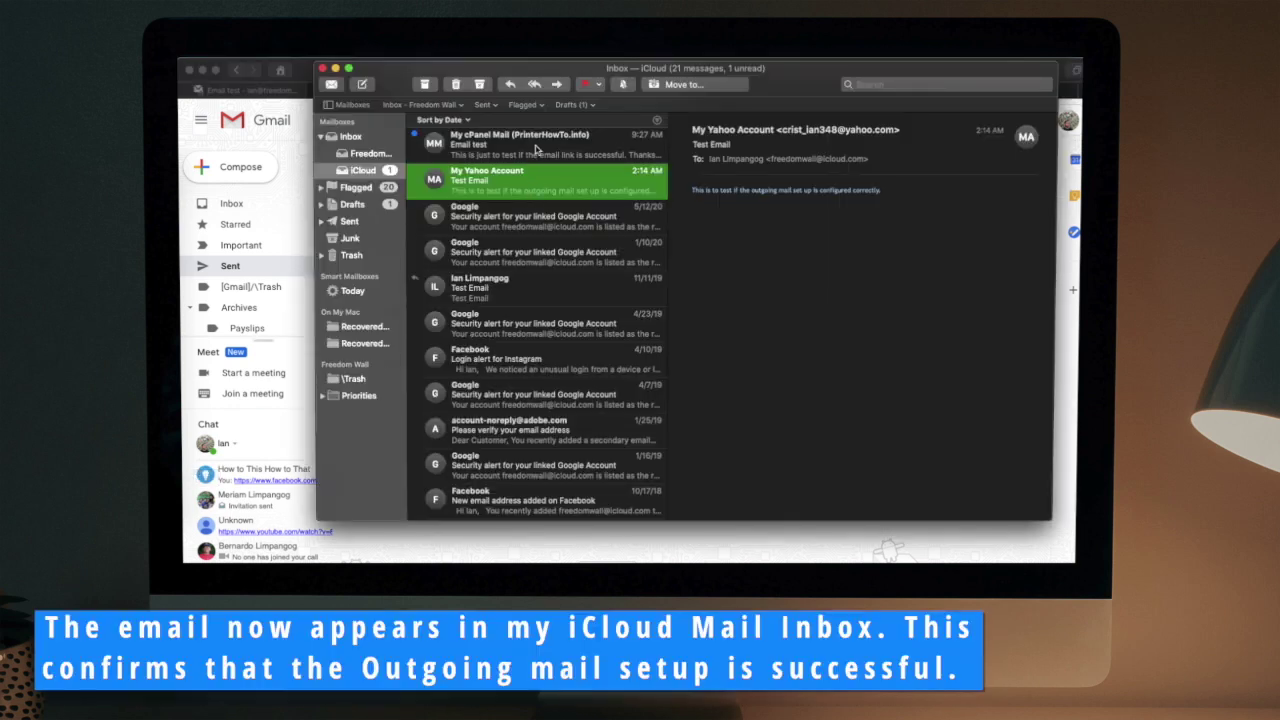
Reply all to the Email test message in Apple Mail with 'Confirmed.'
left_click(536, 149)
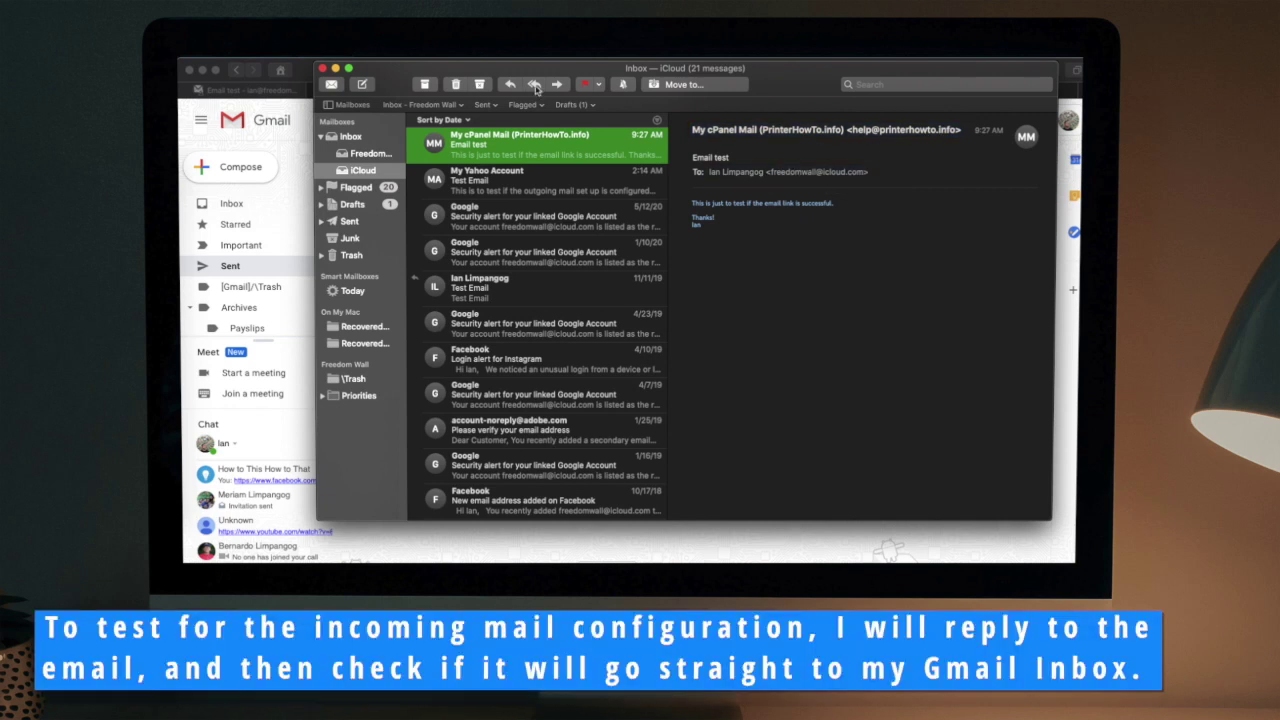
left_click(538, 86)
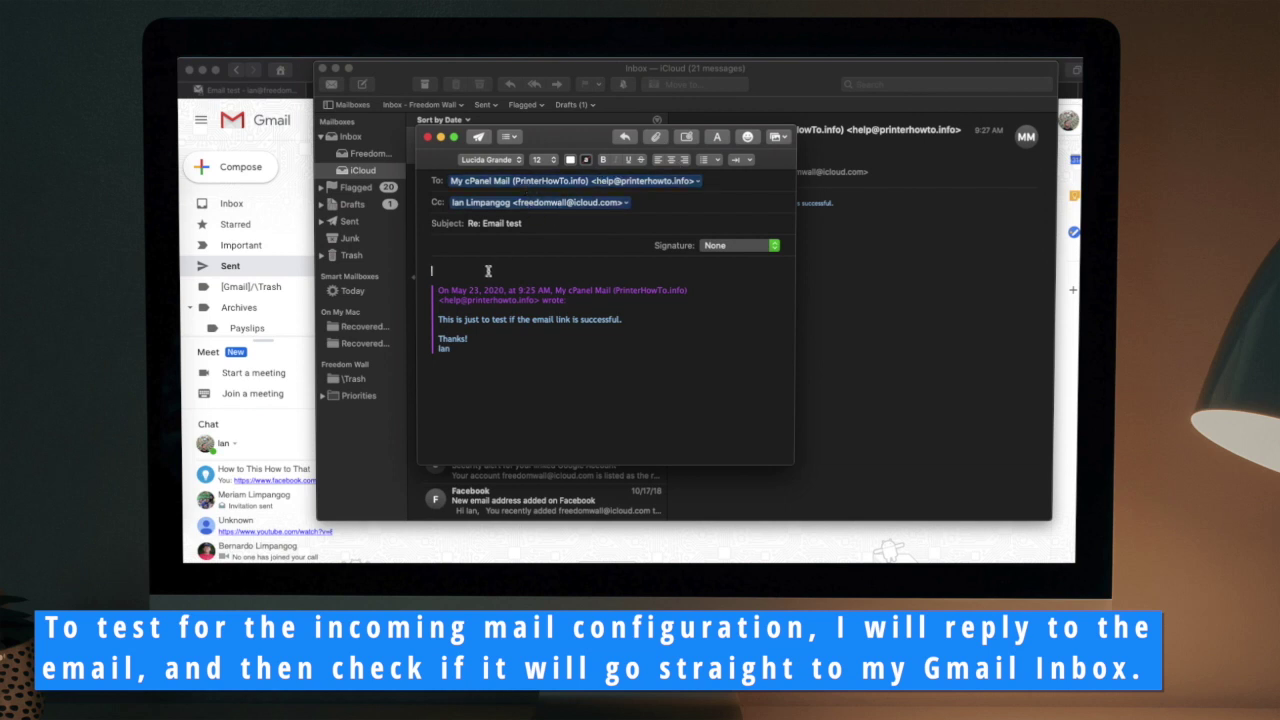
type("Confirmed.")
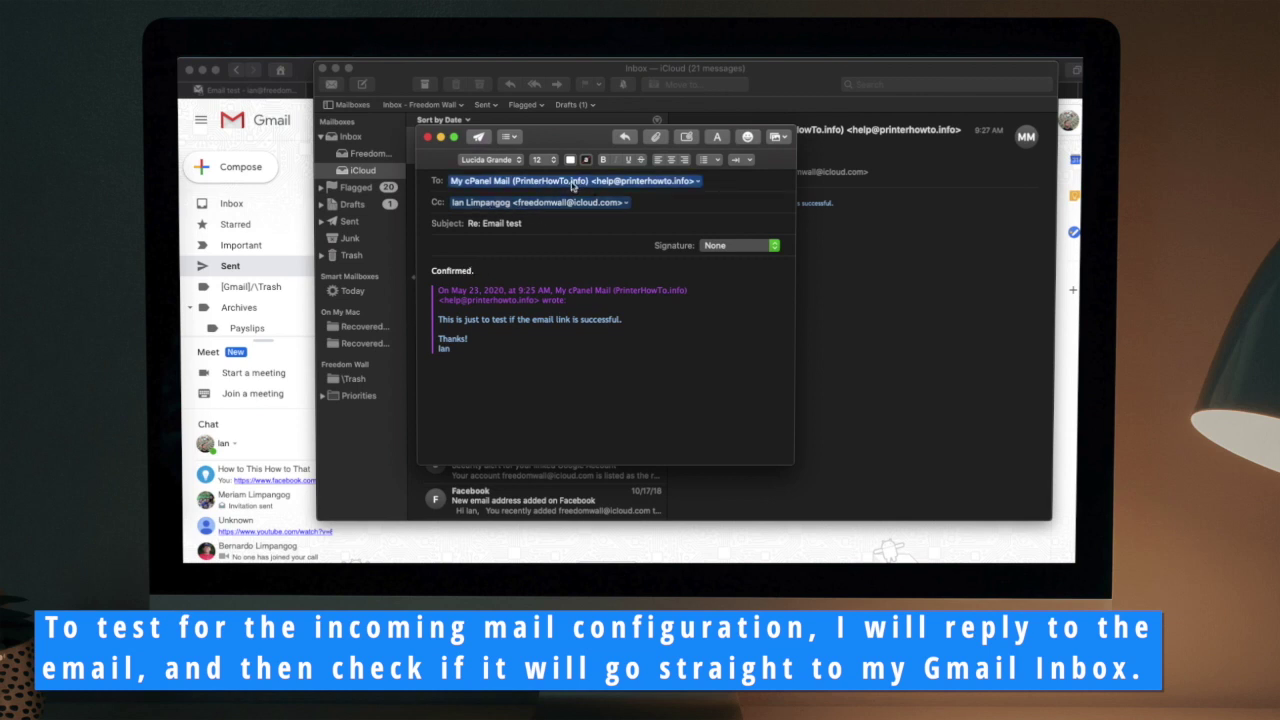
left_click(479, 138)
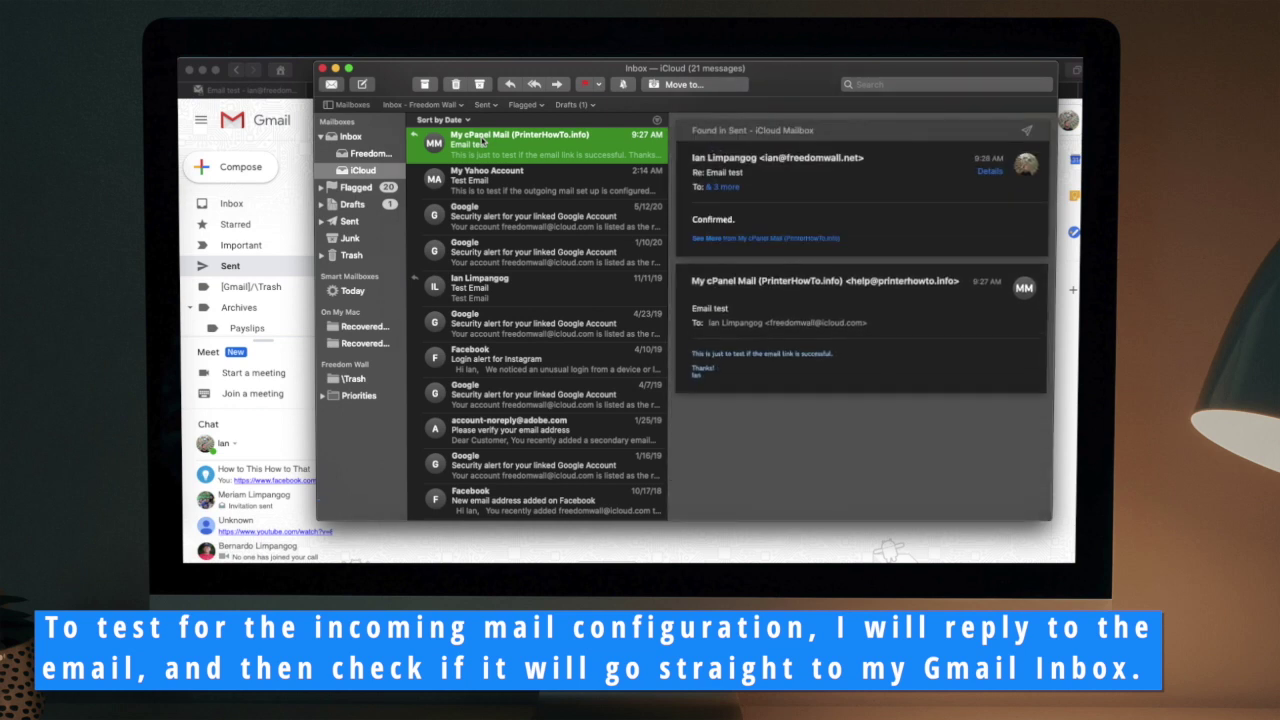
left_click(216, 207)
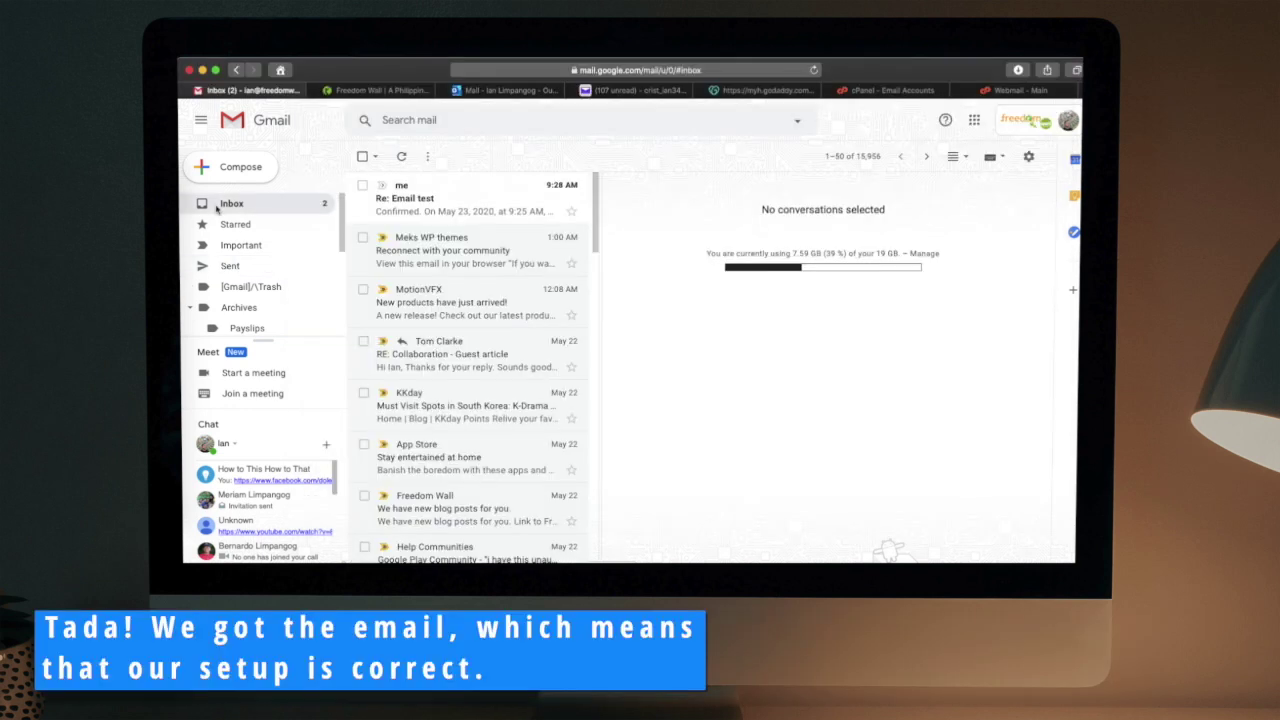
left_click(404, 218)
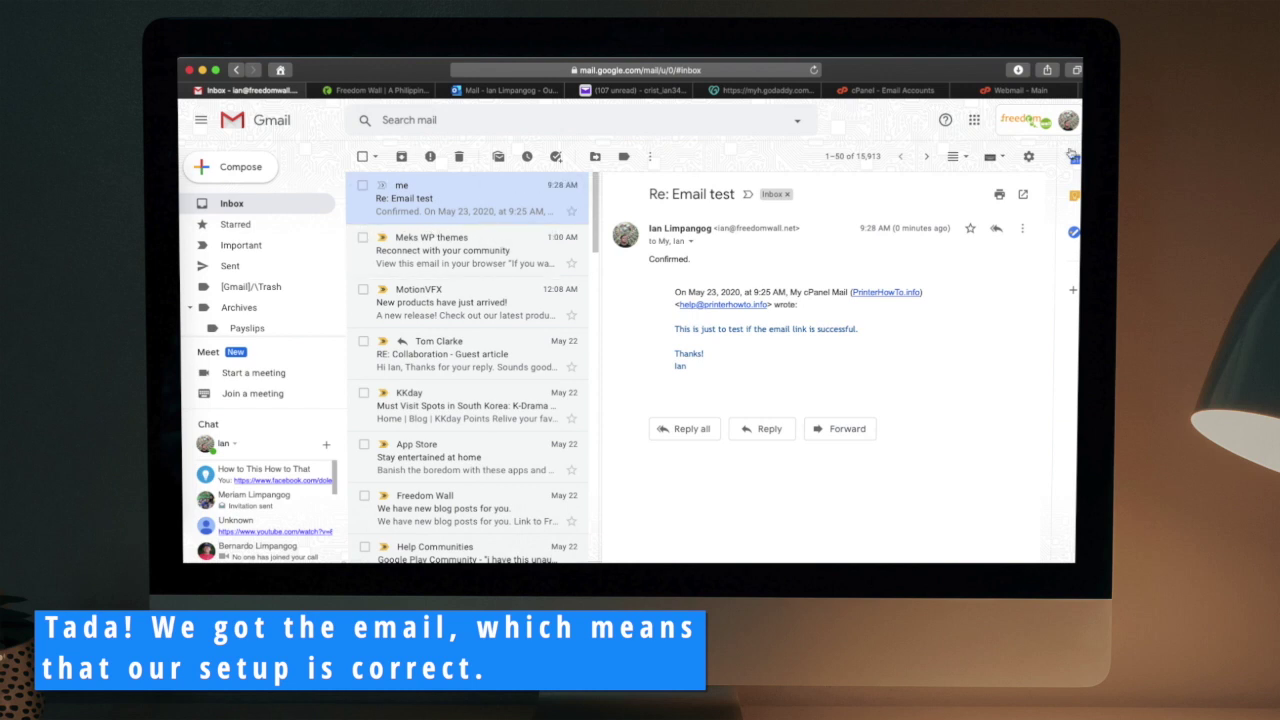
left_click(234, 168)
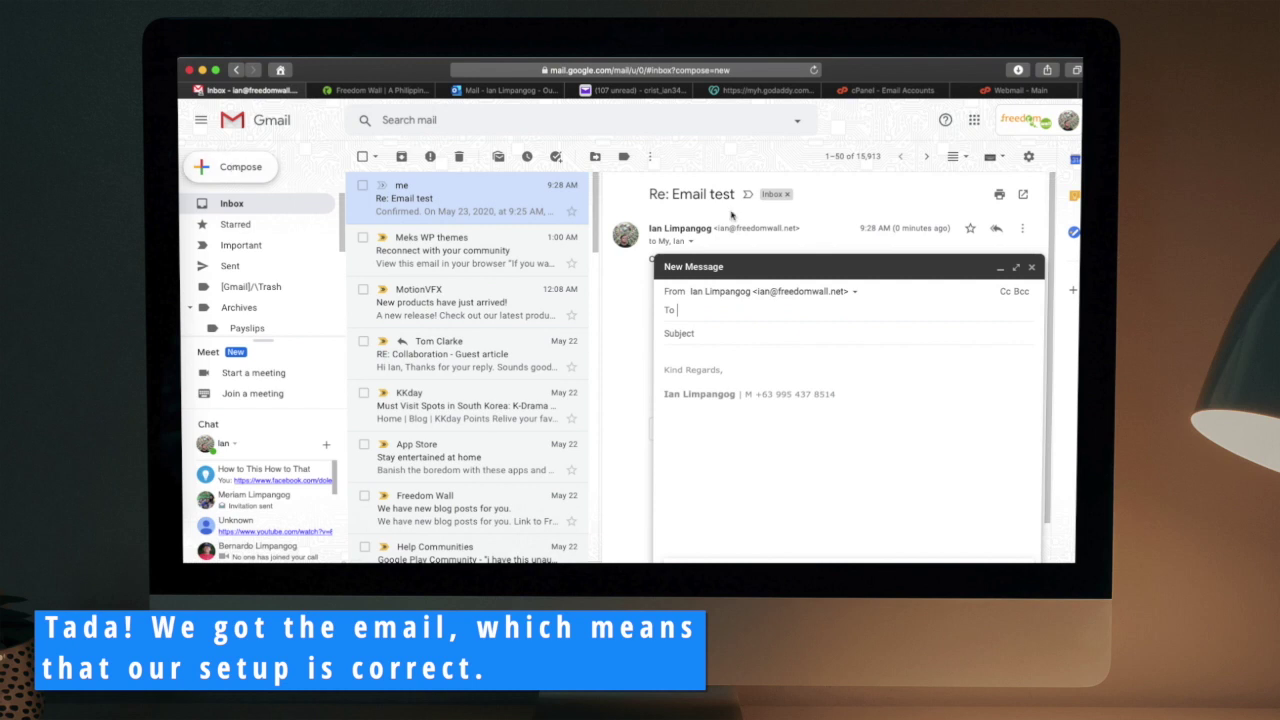
left_click(828, 292)
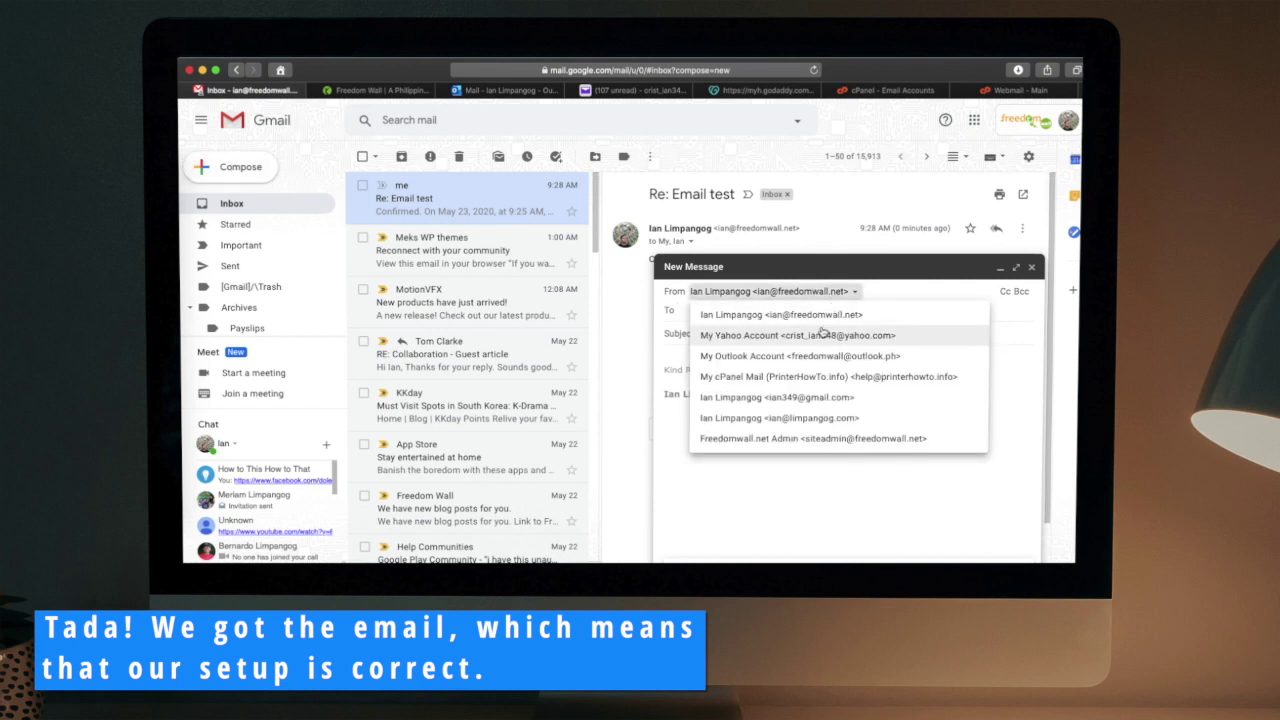